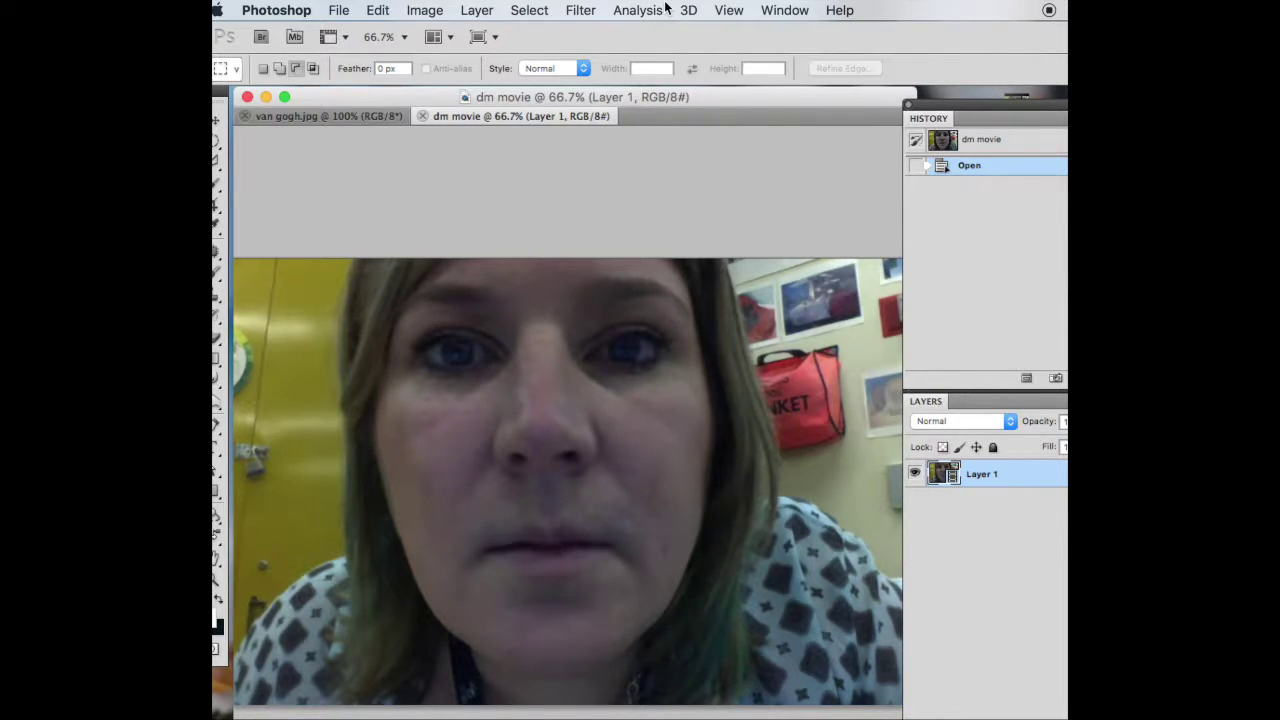
Step: Browse the Window menu, then switch between the van gogh.jpg and dm movie documents
left_click(800, 10)
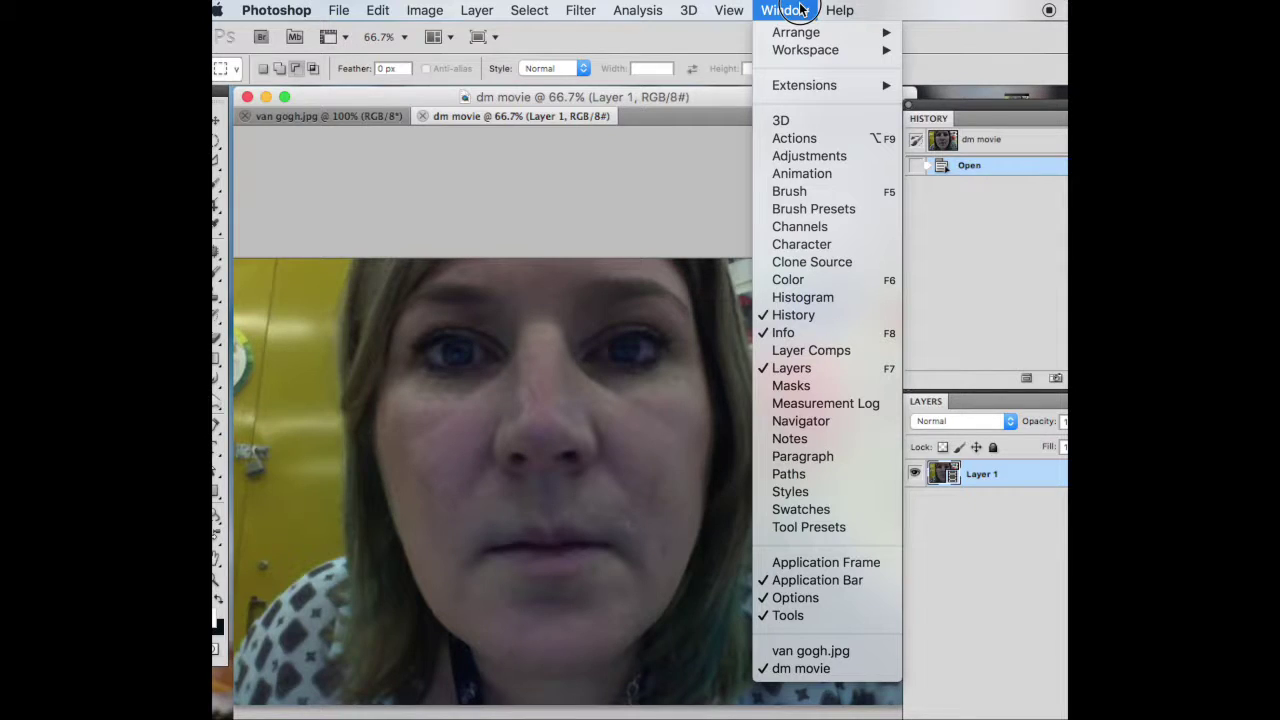
mouse_move(820, 88)
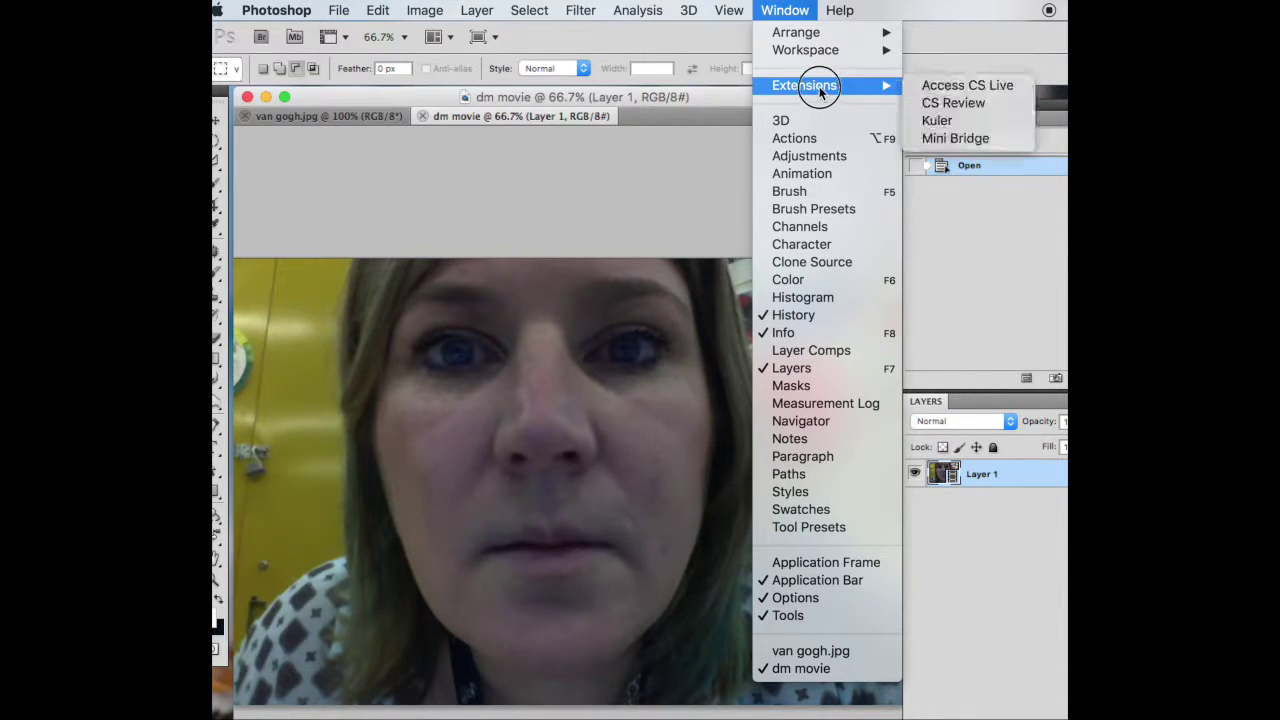
mouse_move(820, 53)
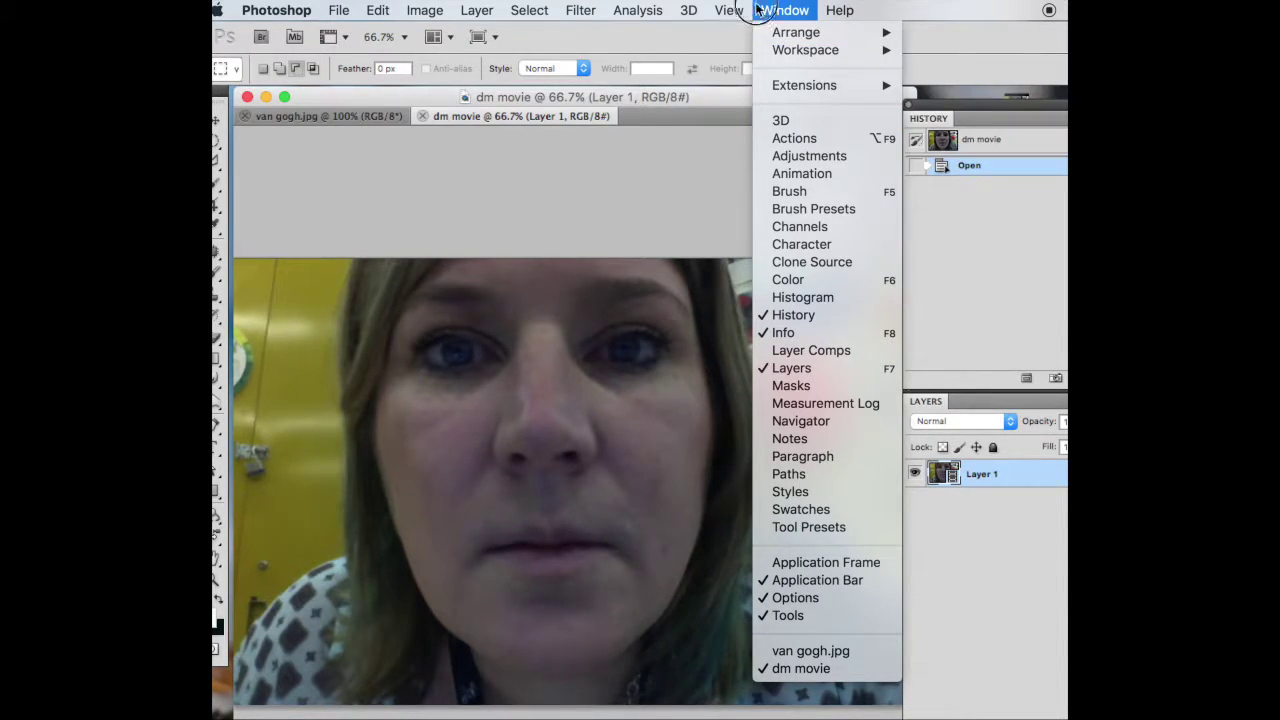
mouse_move(648, 14)
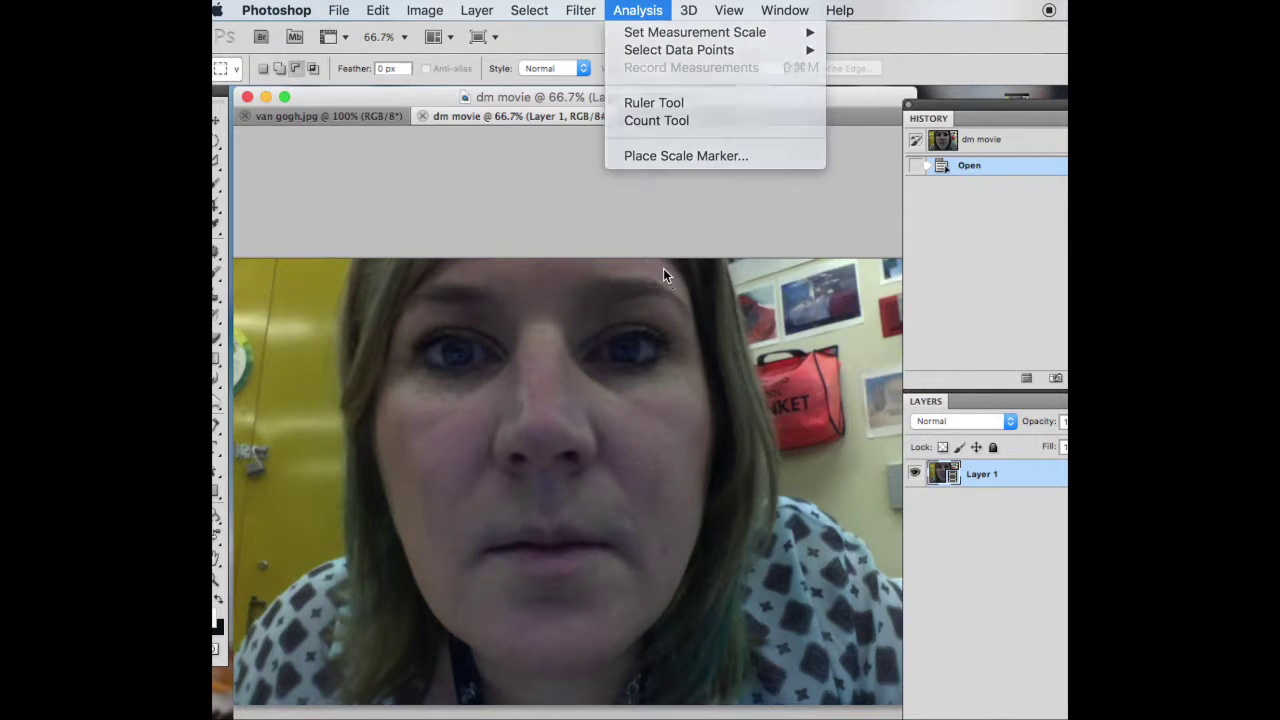
left_click(685, 350)
left_click(360, 116)
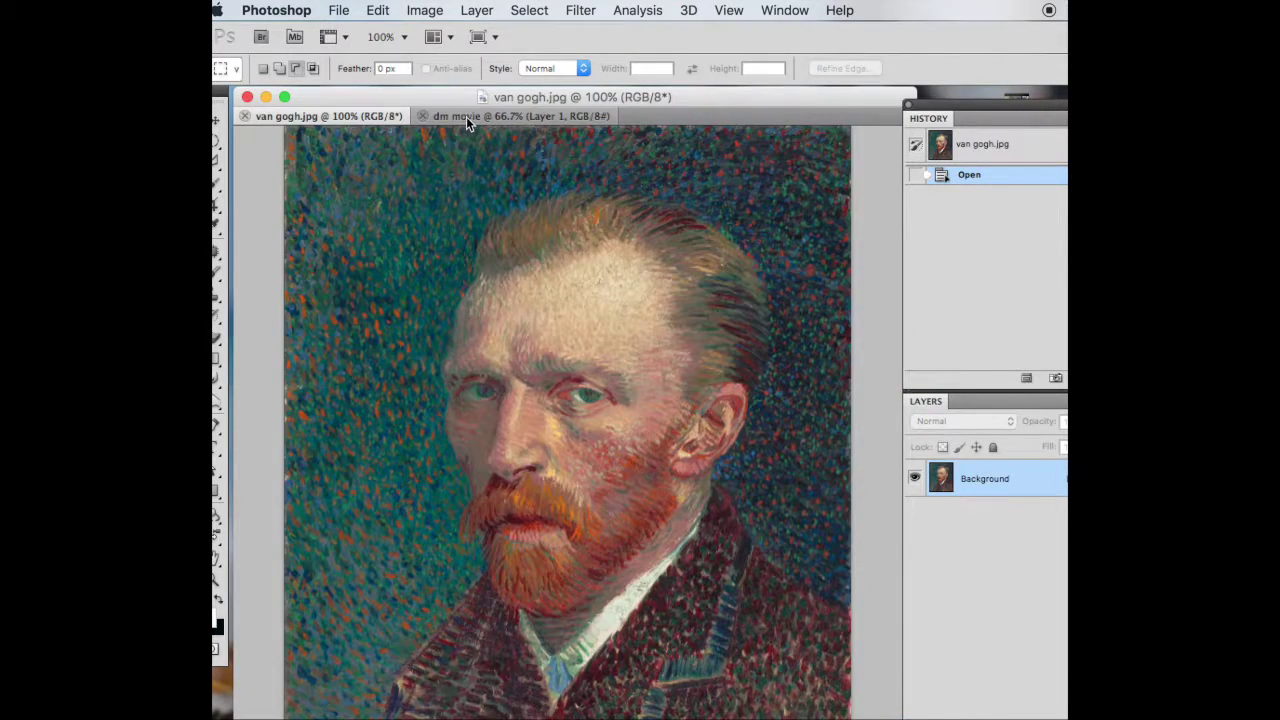
left_click(466, 116)
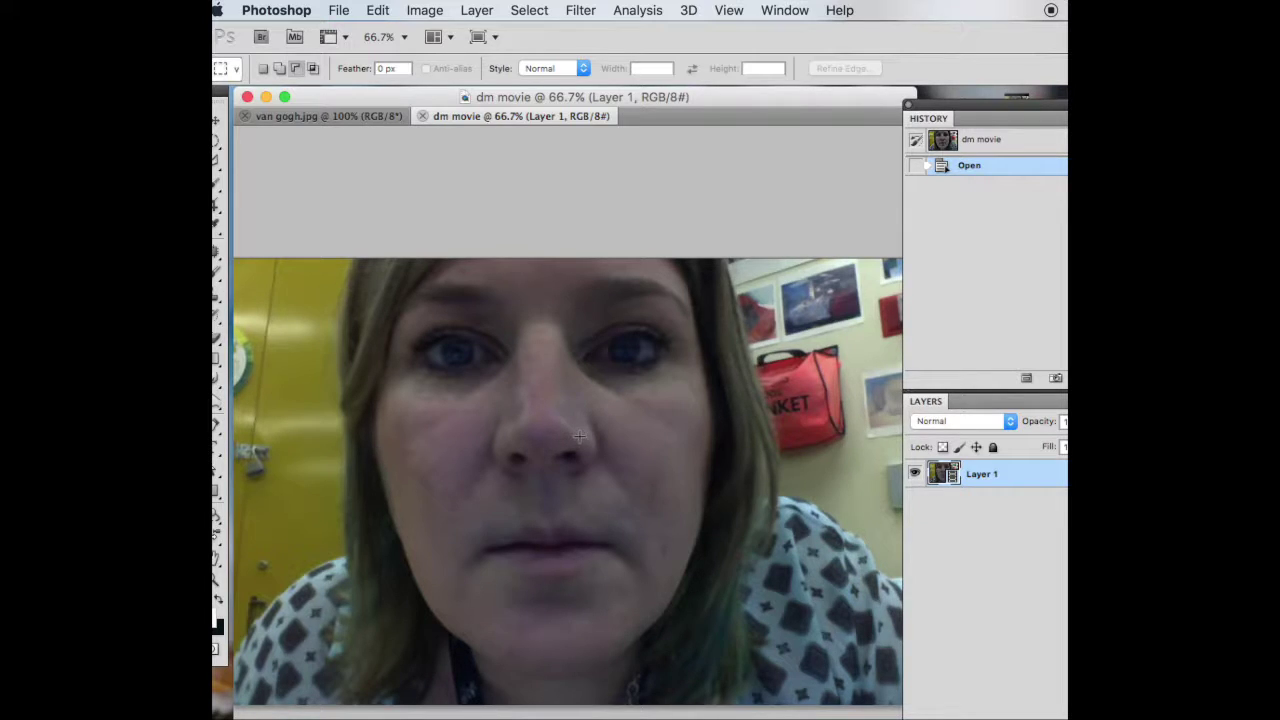
Step: Convert the dm movie webcam video layer into a smart object
left_click(477, 10)
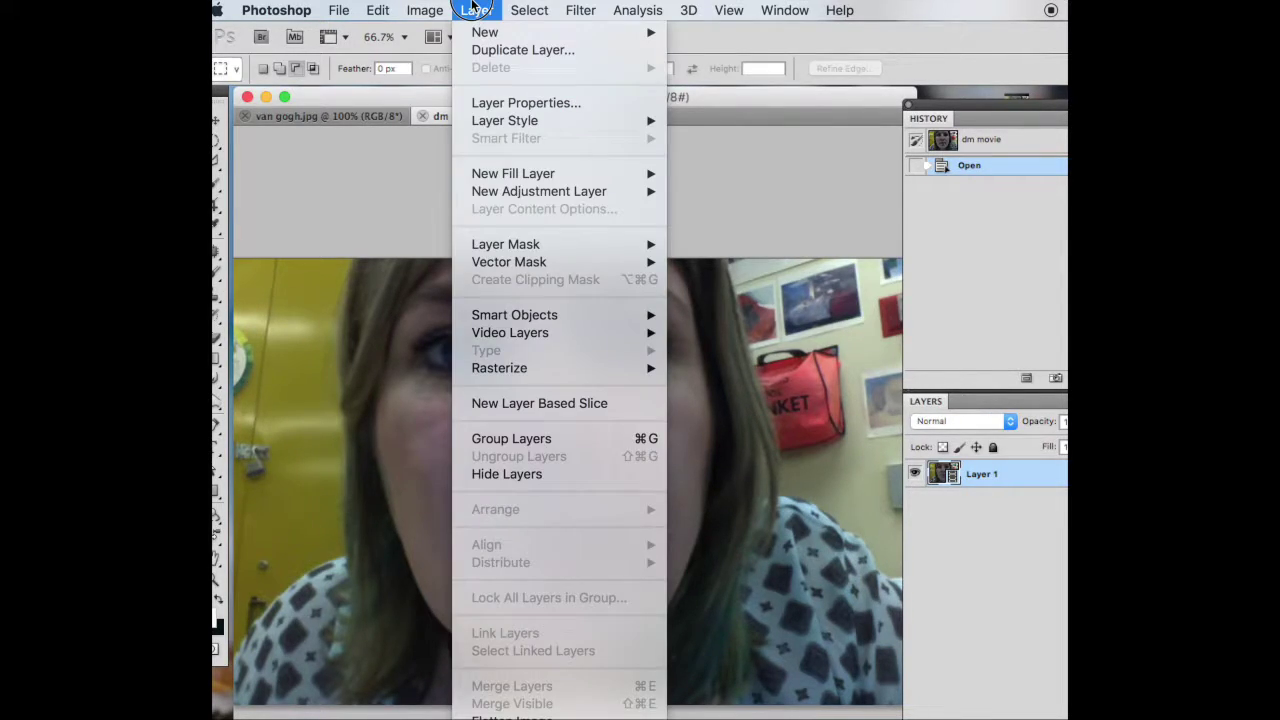
mouse_move(558, 318)
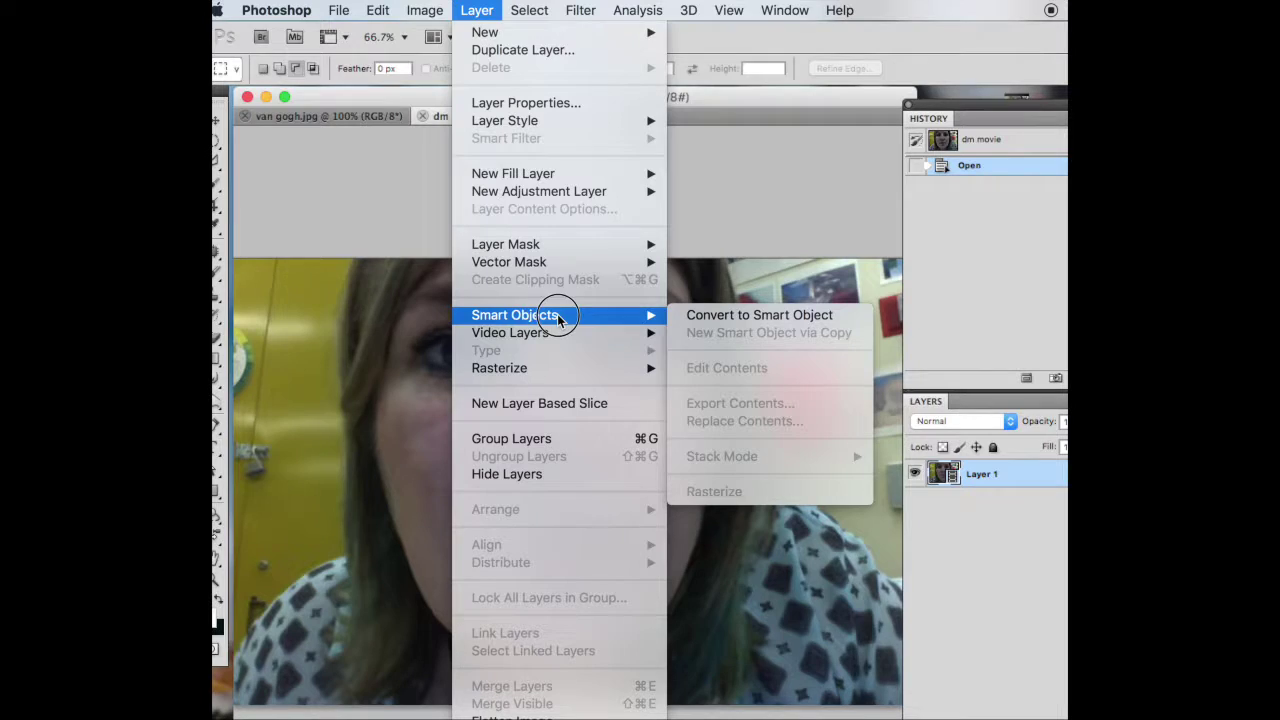
left_click(726, 316)
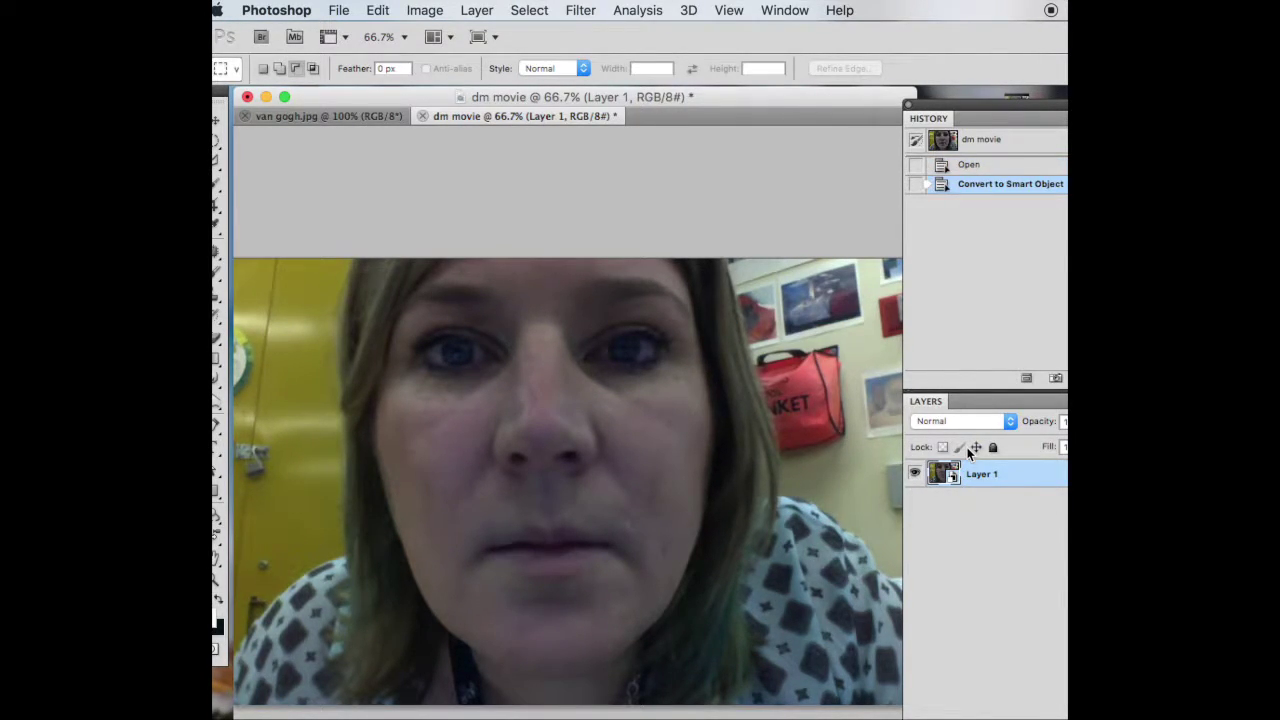
left_click(219, 119)
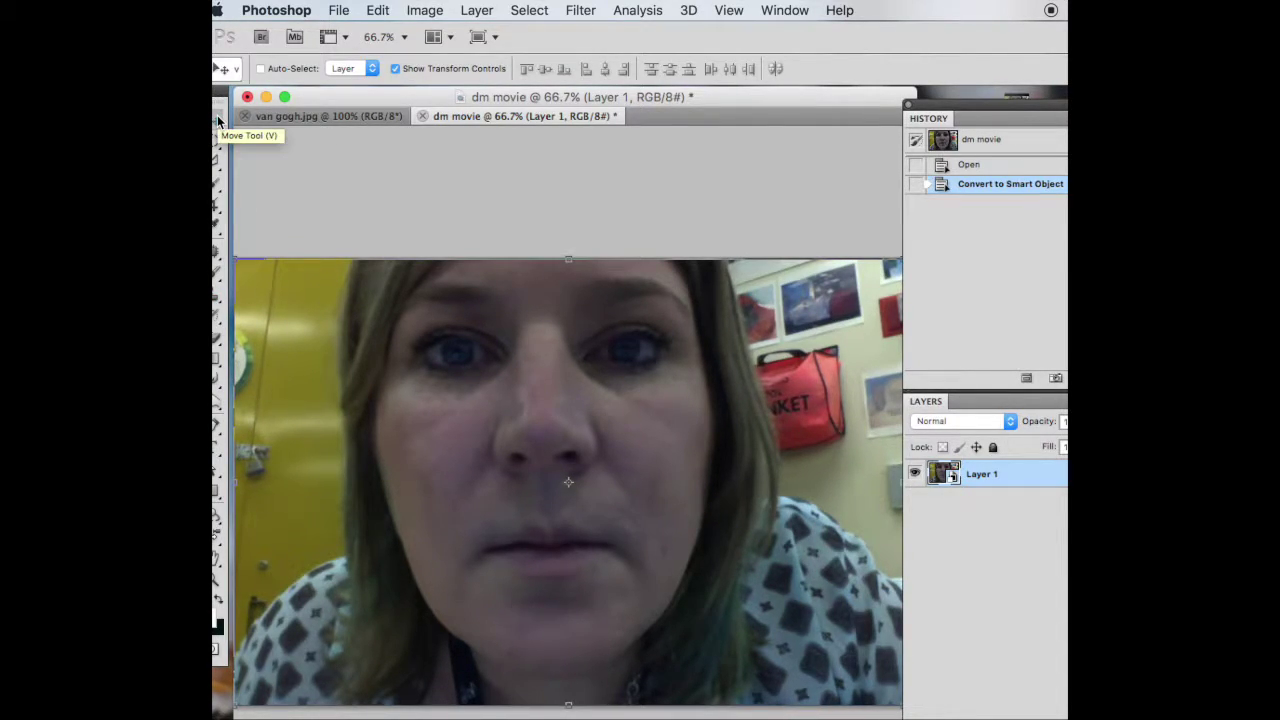
Step: Drag the webcam layer into van gogh.jpg and scale it to 59.34% over the portrait's face
left_click_drag(500, 380, 463, 297)
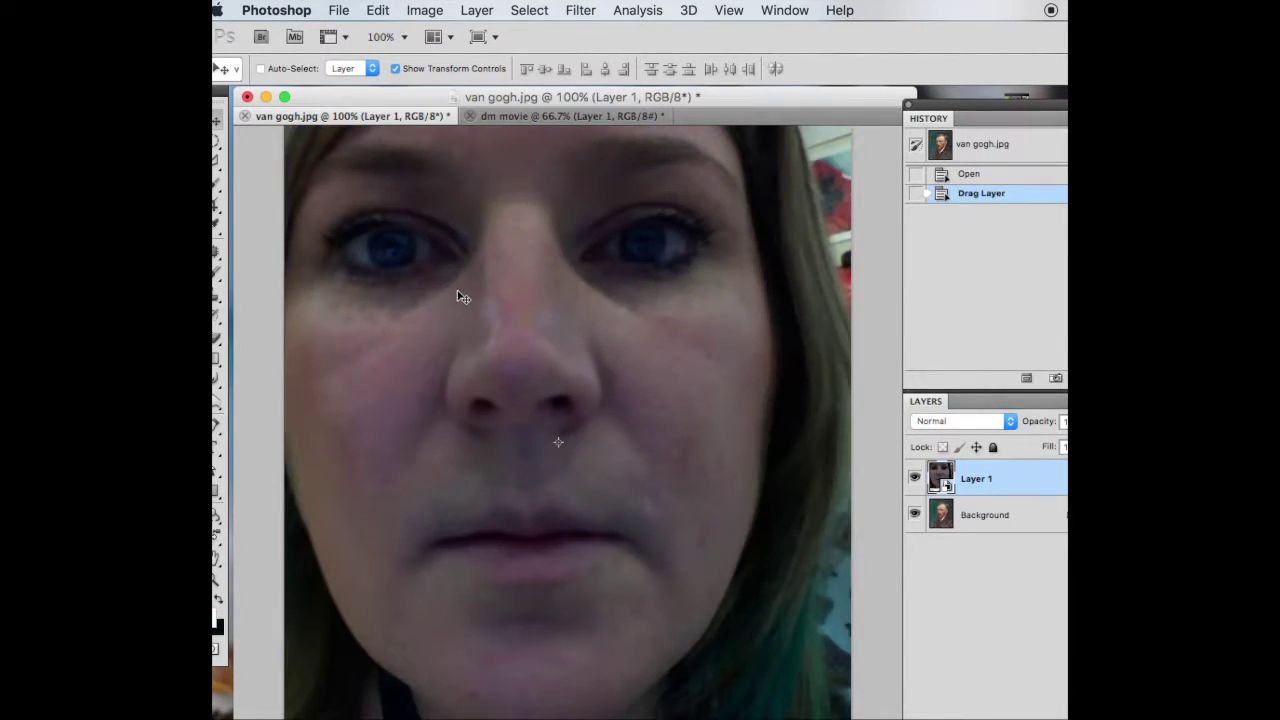
left_click_drag(718, 241, 474, 357)
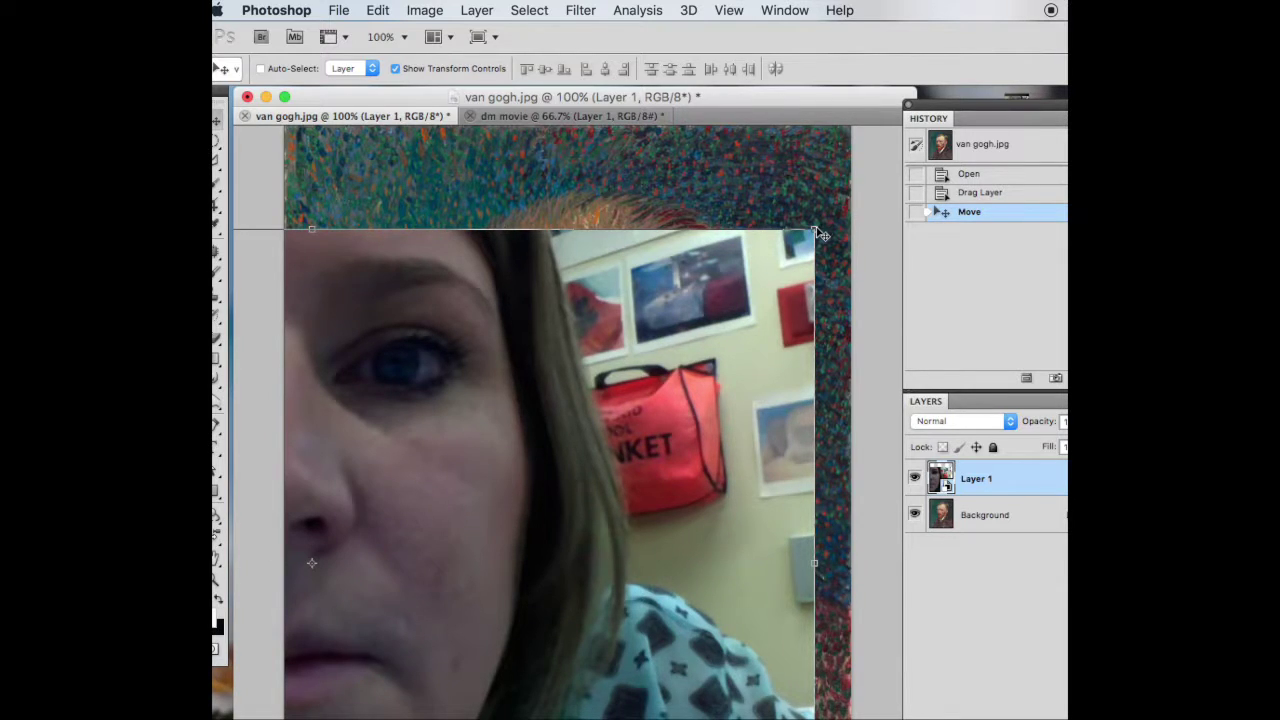
key("ctrl+t")
left_click_drag(818, 236, 443, 545)
left_click_drag(366, 578, 723, 403)
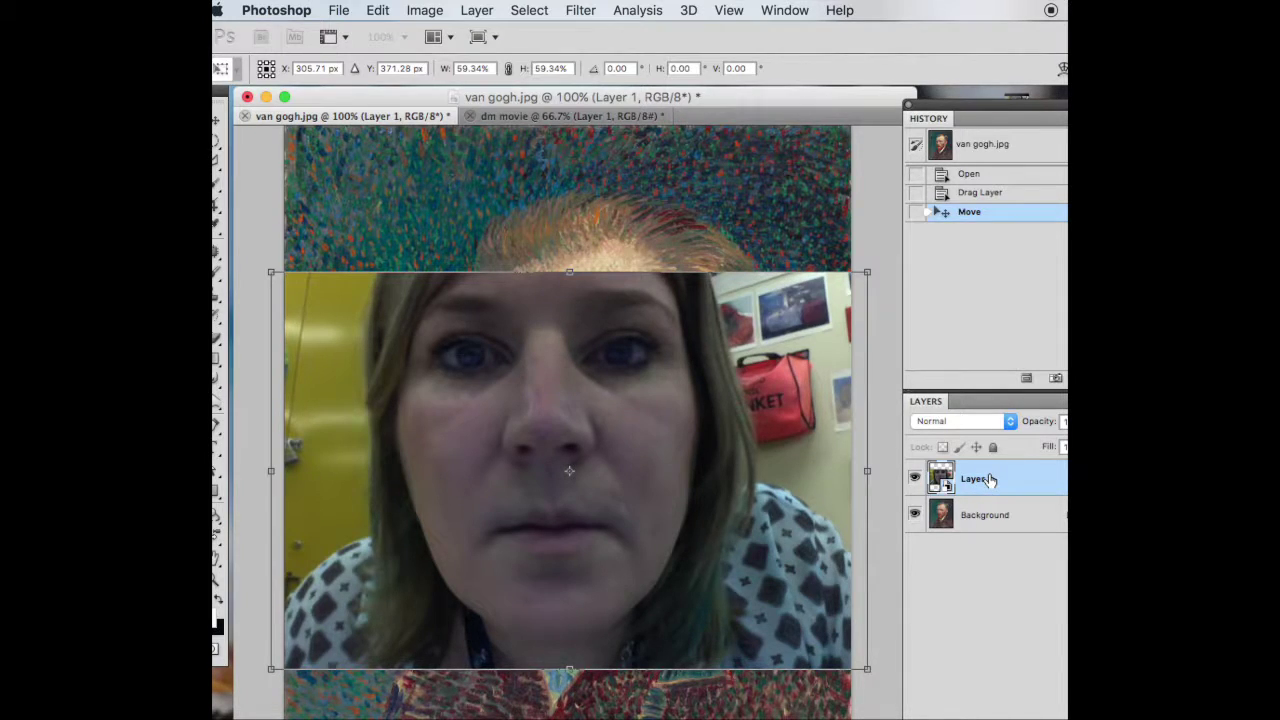
key("Return")
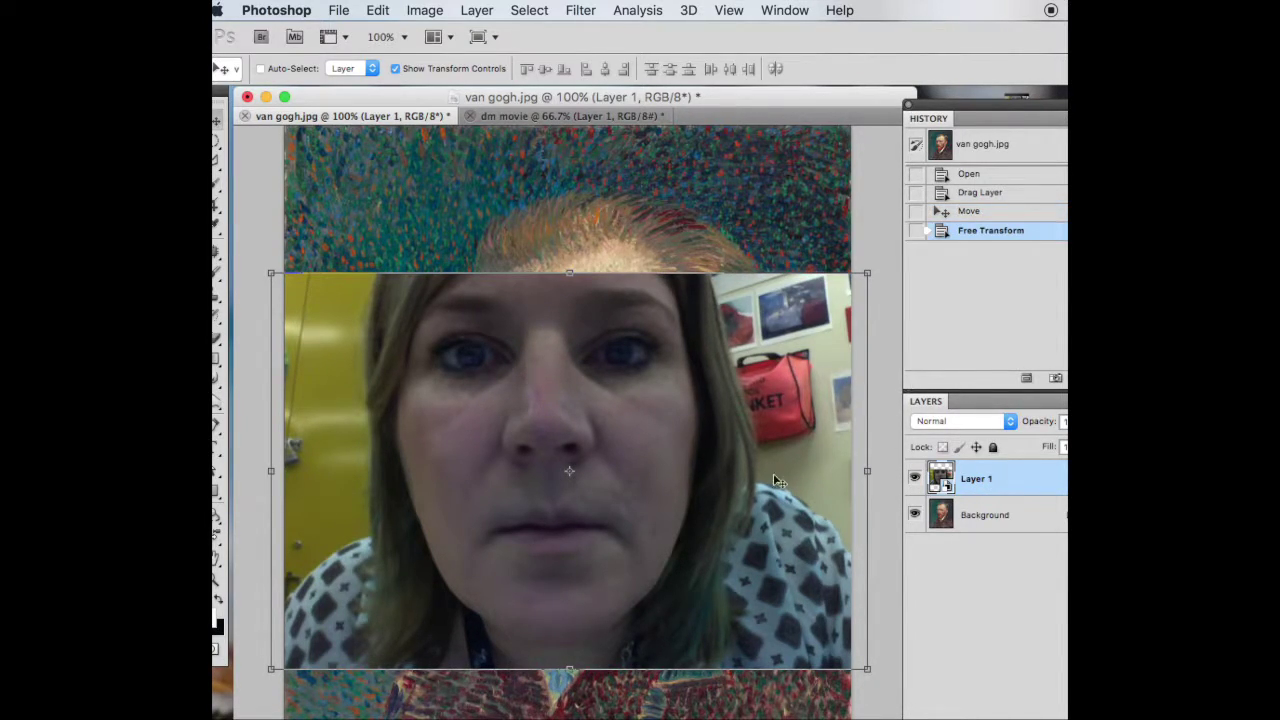
left_click_drag(716, 457, 722, 459)
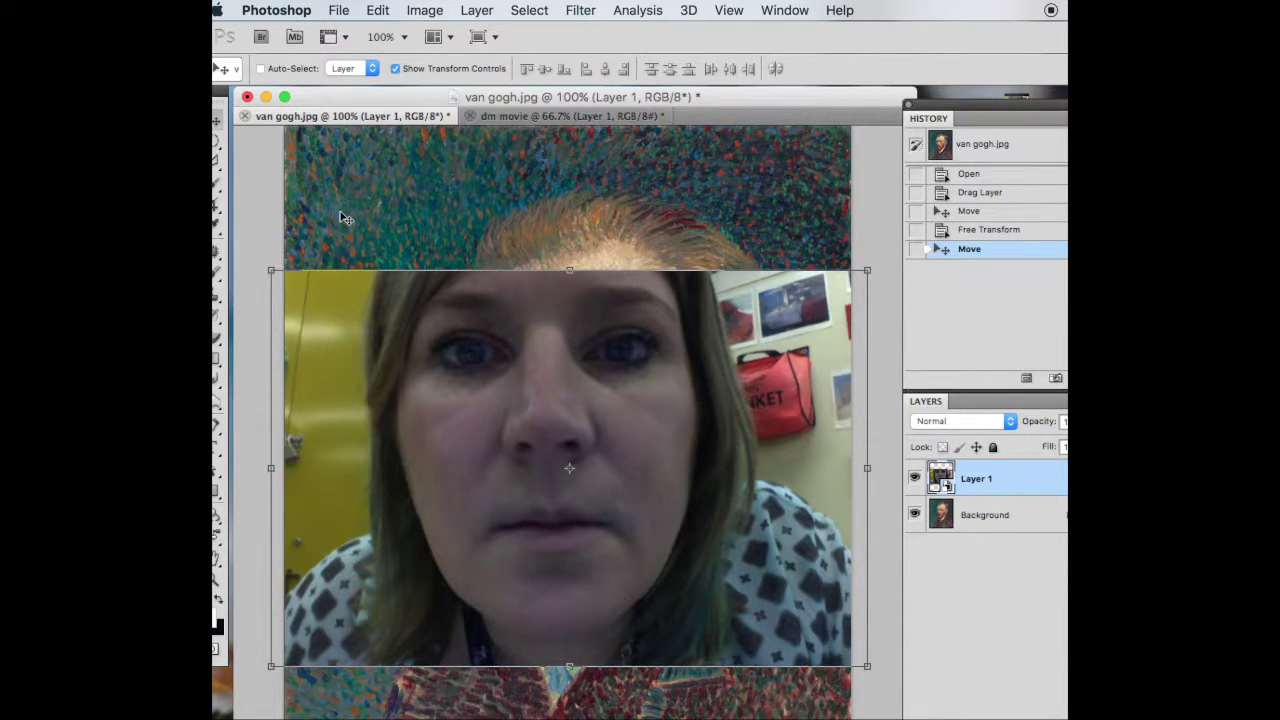
left_click_drag(220, 96, 243, 96)
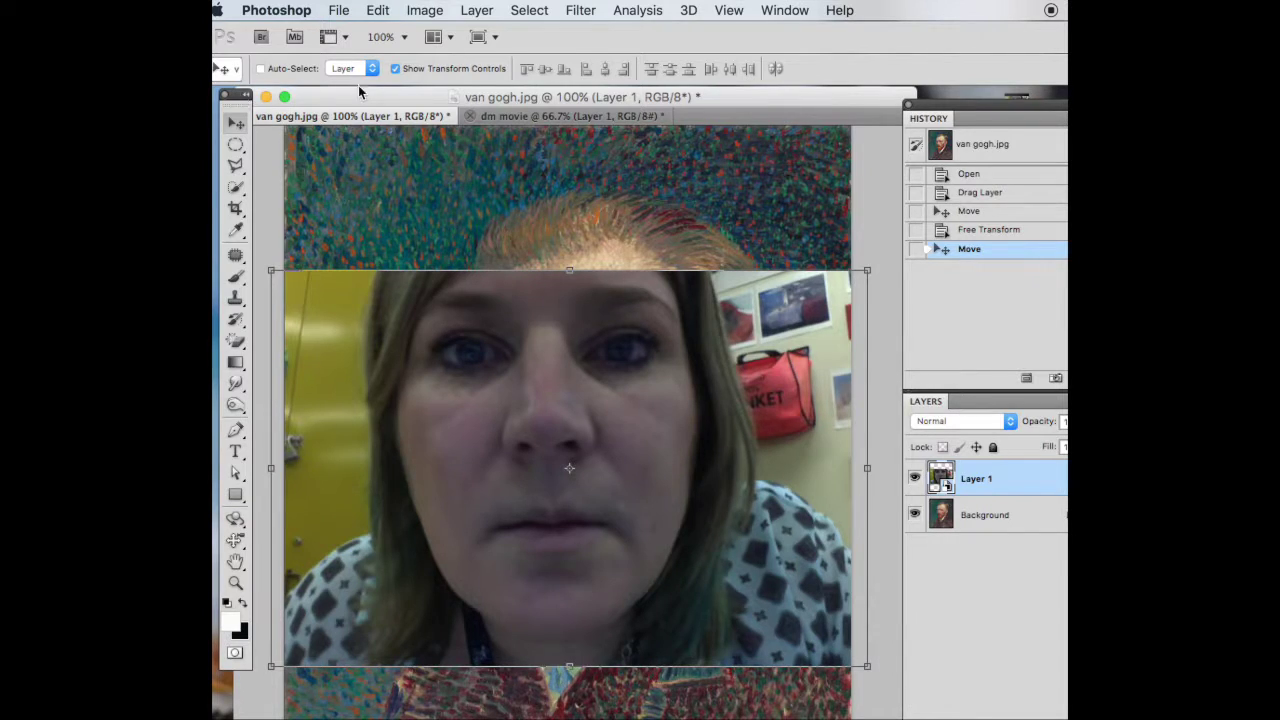
Step: Add a Reveal All layer mask to Layer 1 and make black the foreground colour
left_click(478, 10)
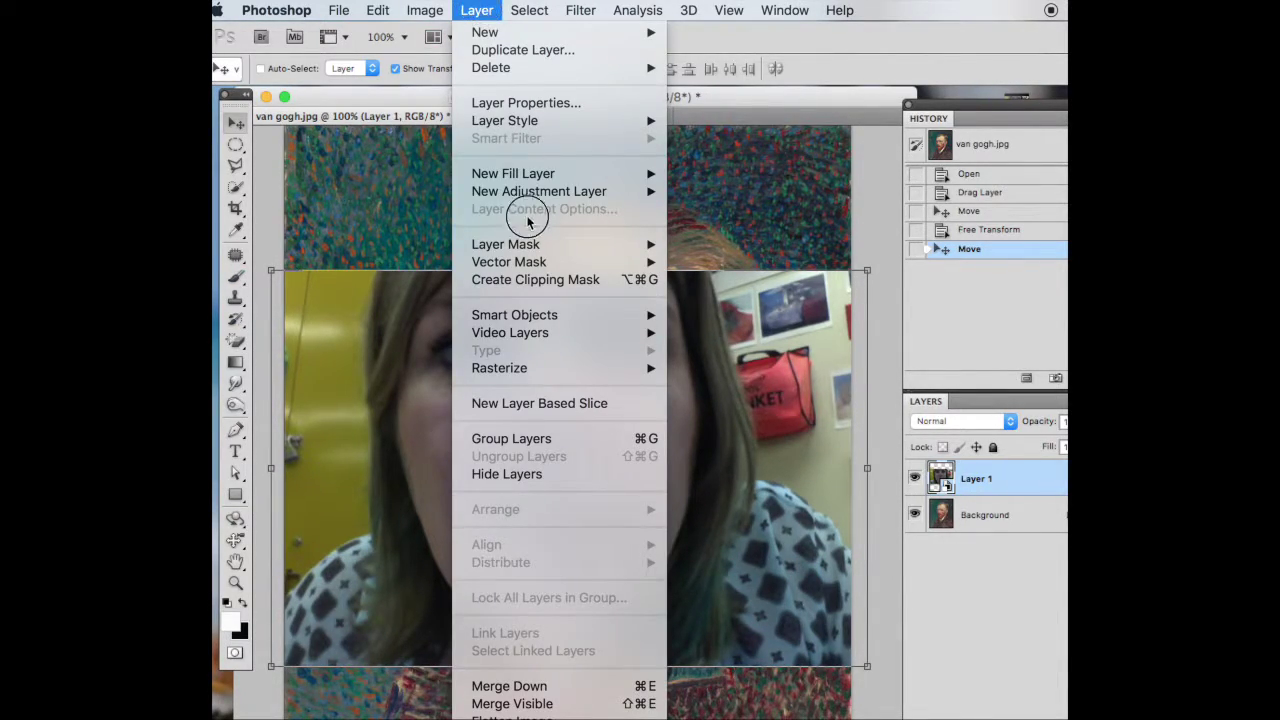
mouse_move(517, 246)
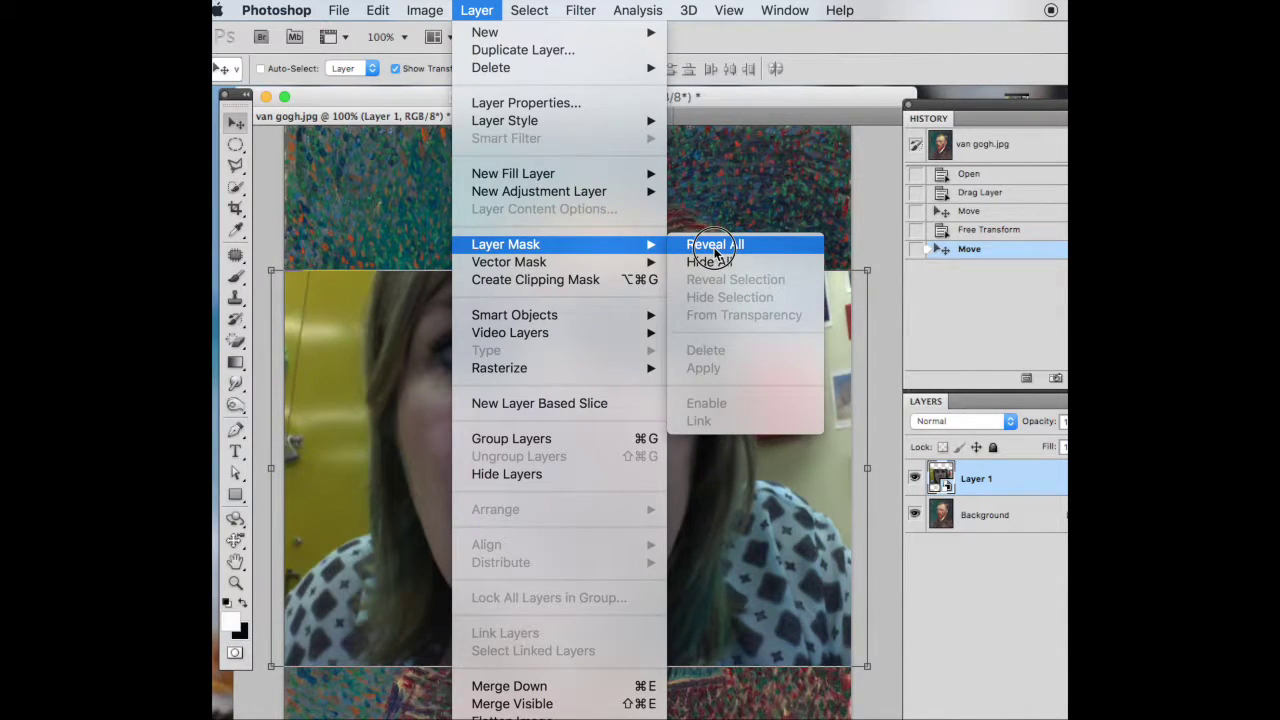
left_click(714, 250)
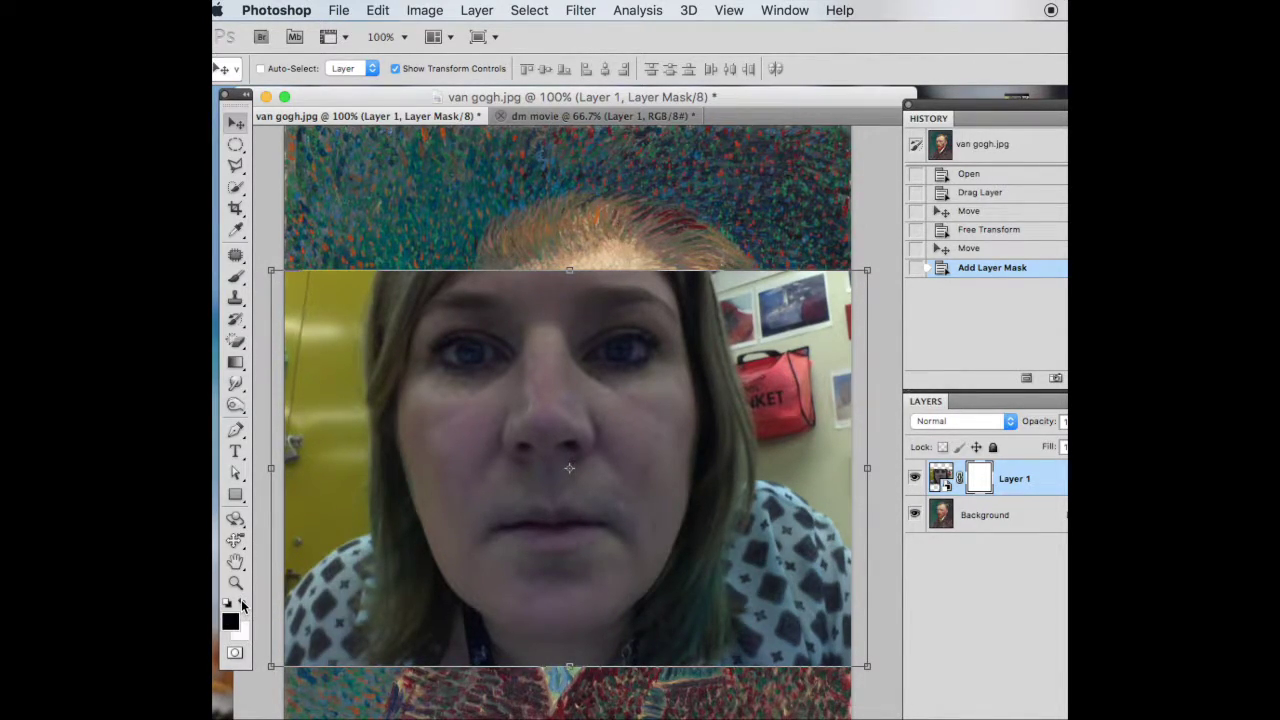
left_click(243, 604)
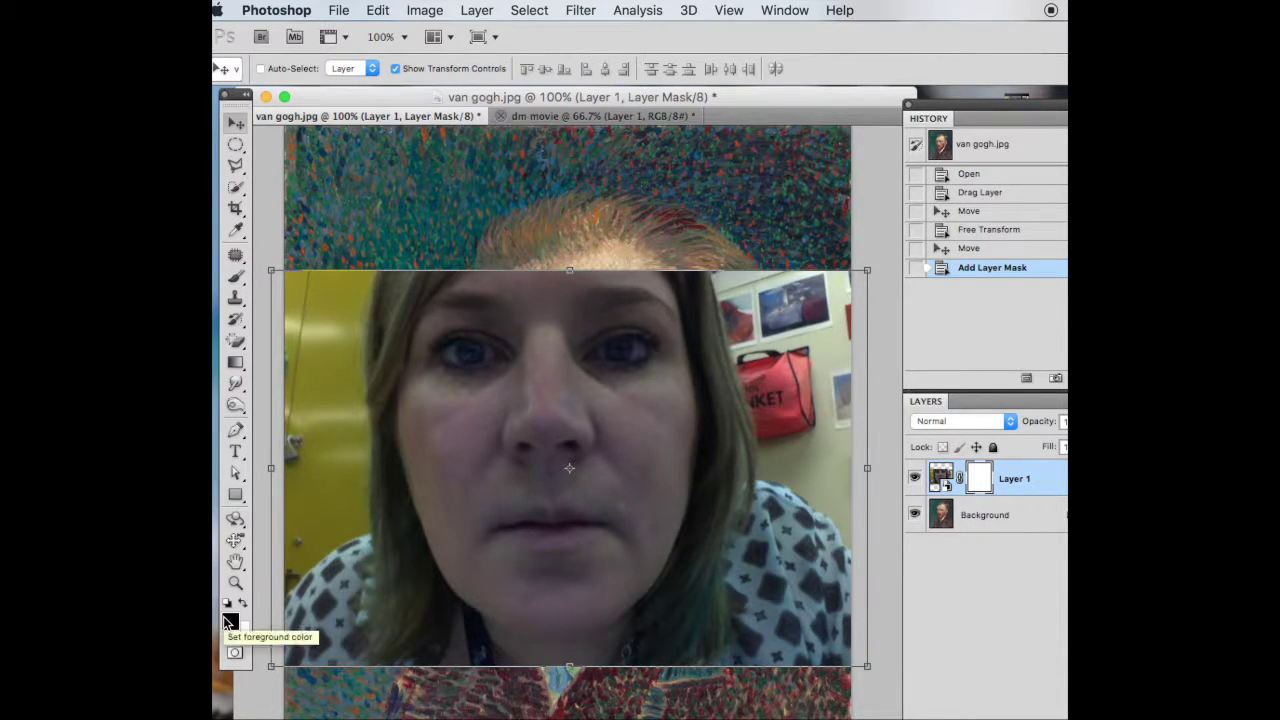
left_click(236, 277)
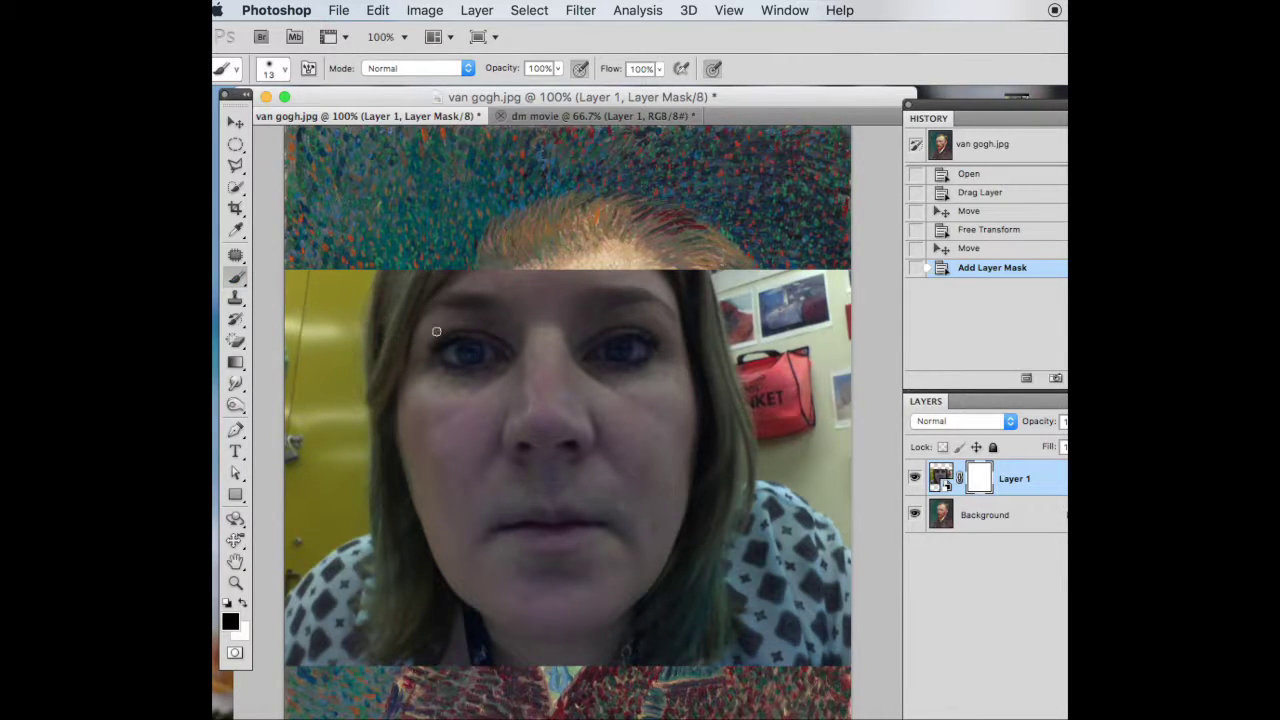
Step: Paint black on the mask with a 69 px brush, hiding hair, forehead, shirt and left edge
mouse_move(505, 284)
left_mouse_down()
mouse_move(409, 402)
mouse_move(517, 284)
mouse_move(342, 490)
mouse_move(369, 430)
mouse_move(363, 448)
mouse_move(436, 370)
mouse_move(364, 463)
mouse_move(436, 288)
mouse_move(419, 306)
mouse_move(469, 261)
mouse_move(406, 371)
left_mouse_up()
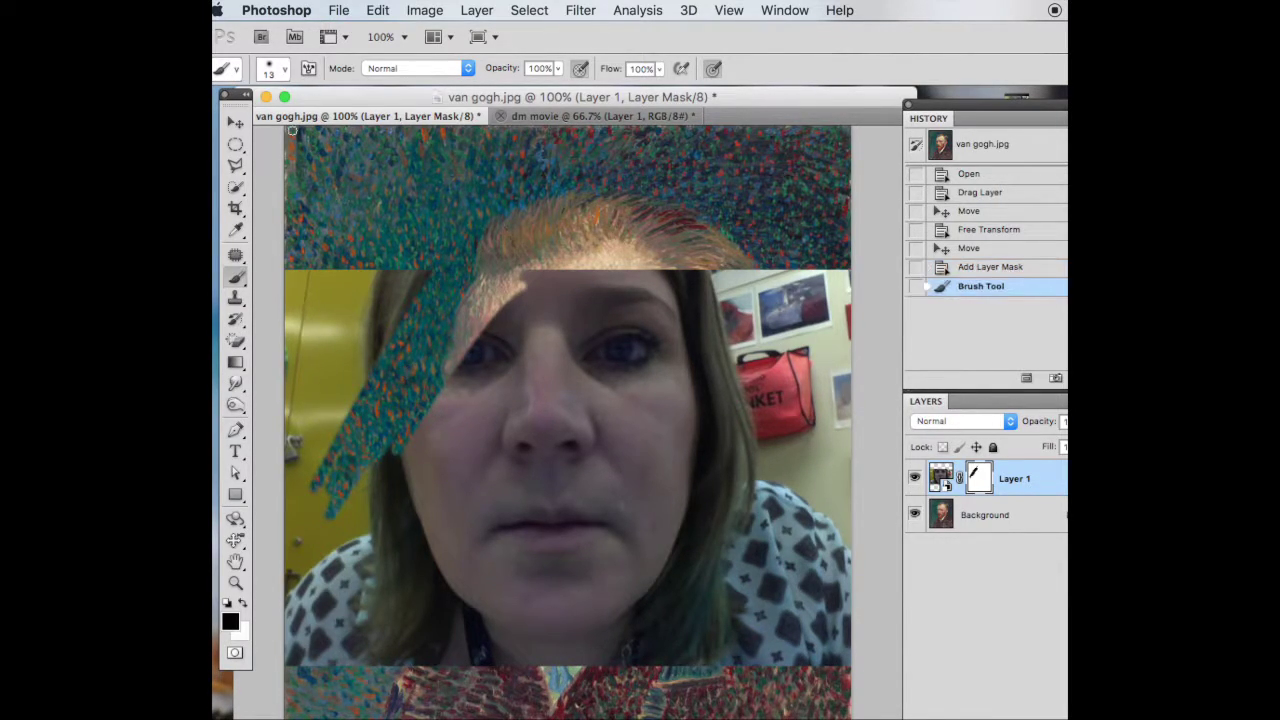
left_click(272, 68)
left_click(279, 118)
mouse_move(500, 300)
left_mouse_down()
mouse_move(580, 215)
mouse_move(490, 366)
mouse_move(498, 420)
mouse_move(449, 378)
mouse_move(477, 187)
mouse_move(437, 166)
mouse_move(362, 227)
mouse_move(290, 320)
mouse_move(253, 467)
mouse_move(358, 408)
mouse_move(489, 455)
mouse_move(451, 478)
mouse_move(657, 491)
mouse_move(665, 541)
mouse_move(559, 592)
mouse_move(509, 592)
mouse_move(373, 514)
mouse_move(595, 655)
mouse_move(659, 600)
mouse_move(594, 620)
mouse_move(511, 595)
mouse_move(688, 460)
mouse_move(640, 640)
left_mouse_up()
mouse_move(430, 660)
left_mouse_down()
mouse_move(344, 601)
mouse_move(257, 387)
mouse_move(257, 330)
mouse_move(312, 527)
mouse_move(424, 683)
mouse_move(357, 532)
mouse_move(548, 688)
mouse_move(711, 638)
mouse_move(696, 693)
mouse_move(717, 669)
mouse_move(693, 712)
mouse_move(766, 647)
mouse_move(800, 704)
mouse_move(823, 570)
mouse_move(841, 170)
mouse_move(795, 313)
mouse_move(772, 301)
mouse_move(764, 325)
mouse_move(802, 416)
mouse_move(785, 428)
mouse_move(691, 289)
mouse_move(792, 428)
mouse_move(572, 357)
mouse_move(555, 387)
mouse_move(591, 426)
mouse_move(593, 450)
mouse_move(521, 433)
mouse_move(543, 460)
mouse_move(640, 403)
mouse_move(691, 397)
mouse_move(594, 361)
mouse_move(578, 270)
mouse_move(630, 281)
mouse_move(740, 370)
left_mouse_up()
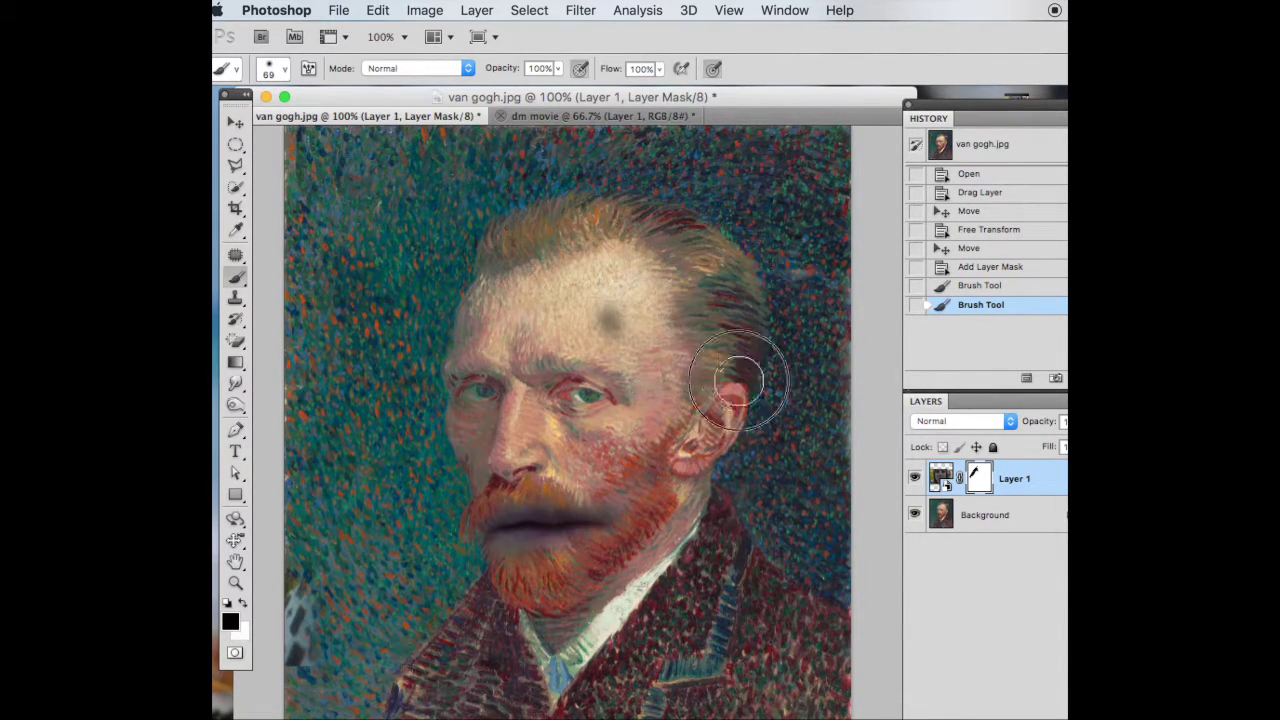
mouse_move(305, 148)
left_mouse_down()
mouse_move(260, 257)
mouse_move(245, 470)
left_mouse_up()
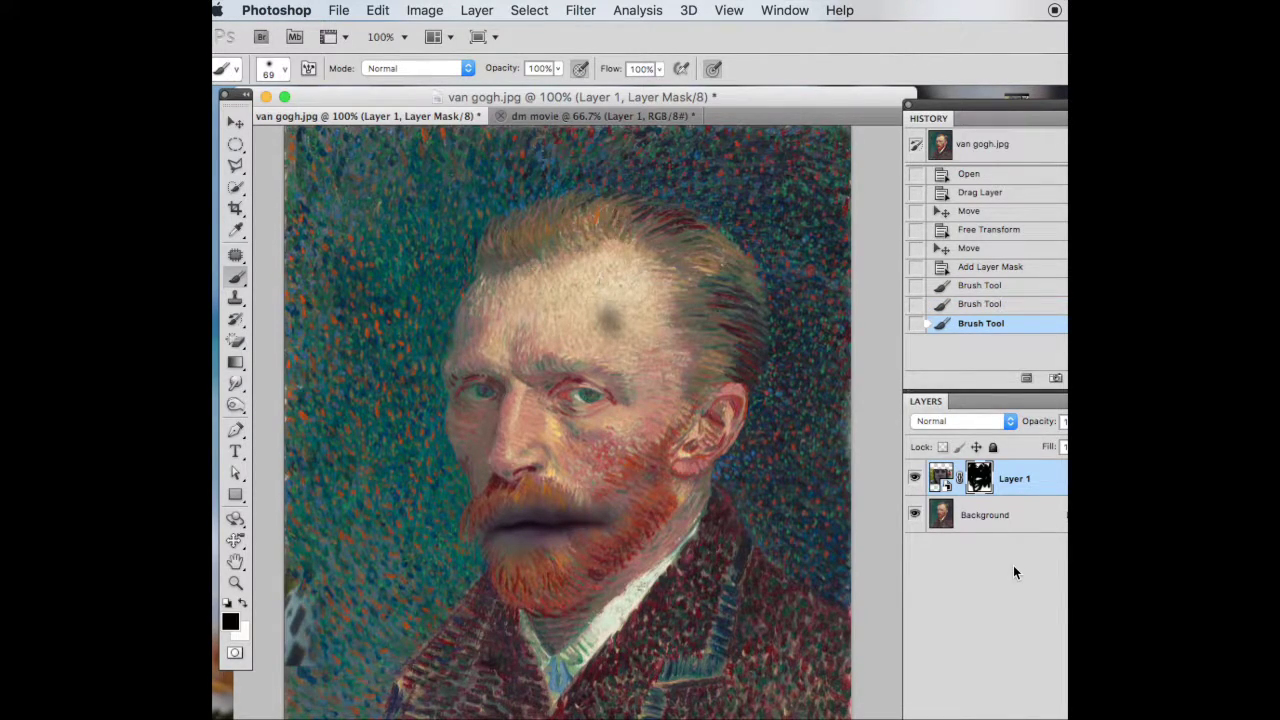
Step: Scale Layer 1 to about 79% by 87% over the mouth, then mask the strip right of the face
left_click(236, 122)
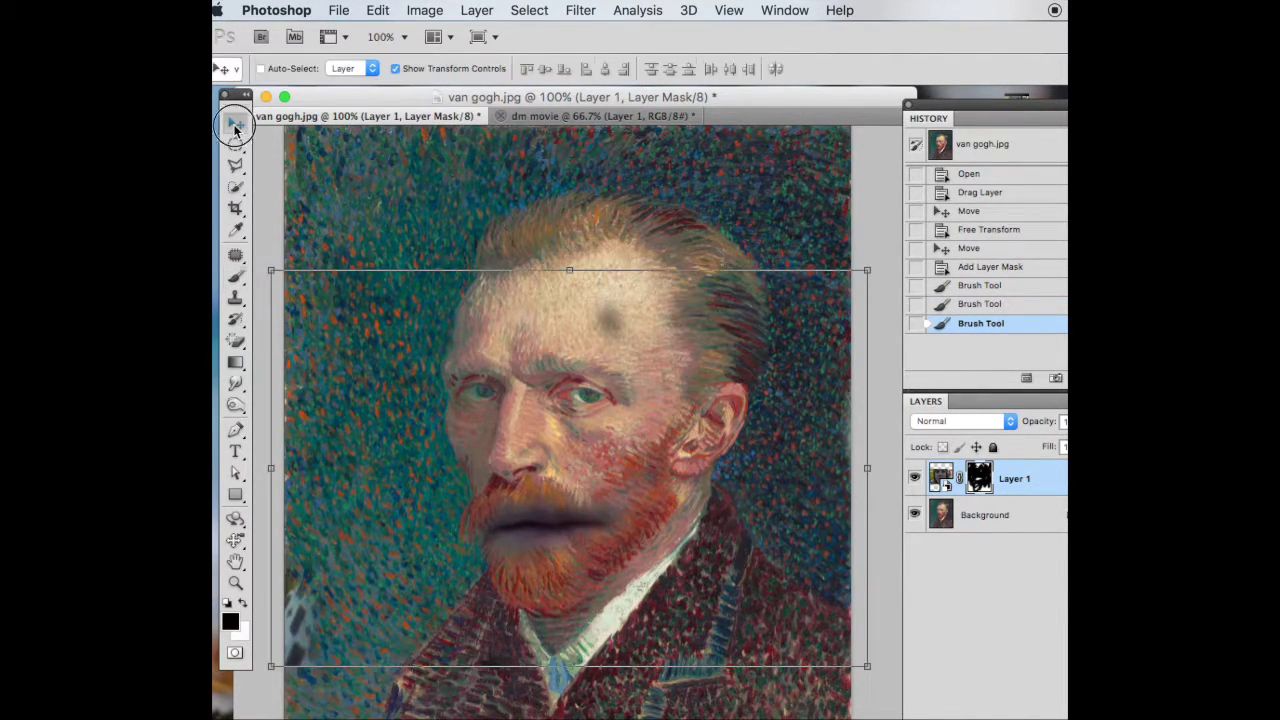
mouse_move(565, 512)
left_mouse_down()
mouse_move(571, 480)
mouse_move(580, 486)
mouse_move(560, 506)
left_mouse_up()
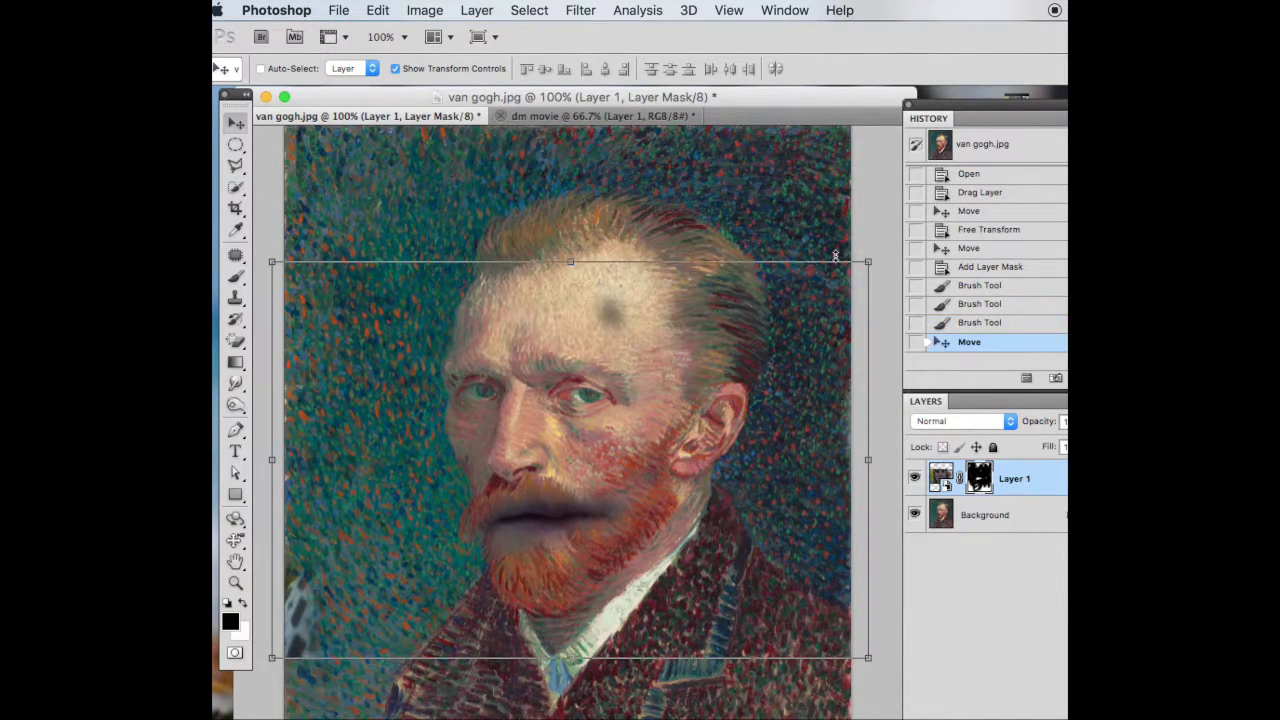
left_click_drag(868, 262, 742, 309)
left_click_drag(612, 457, 654, 453)
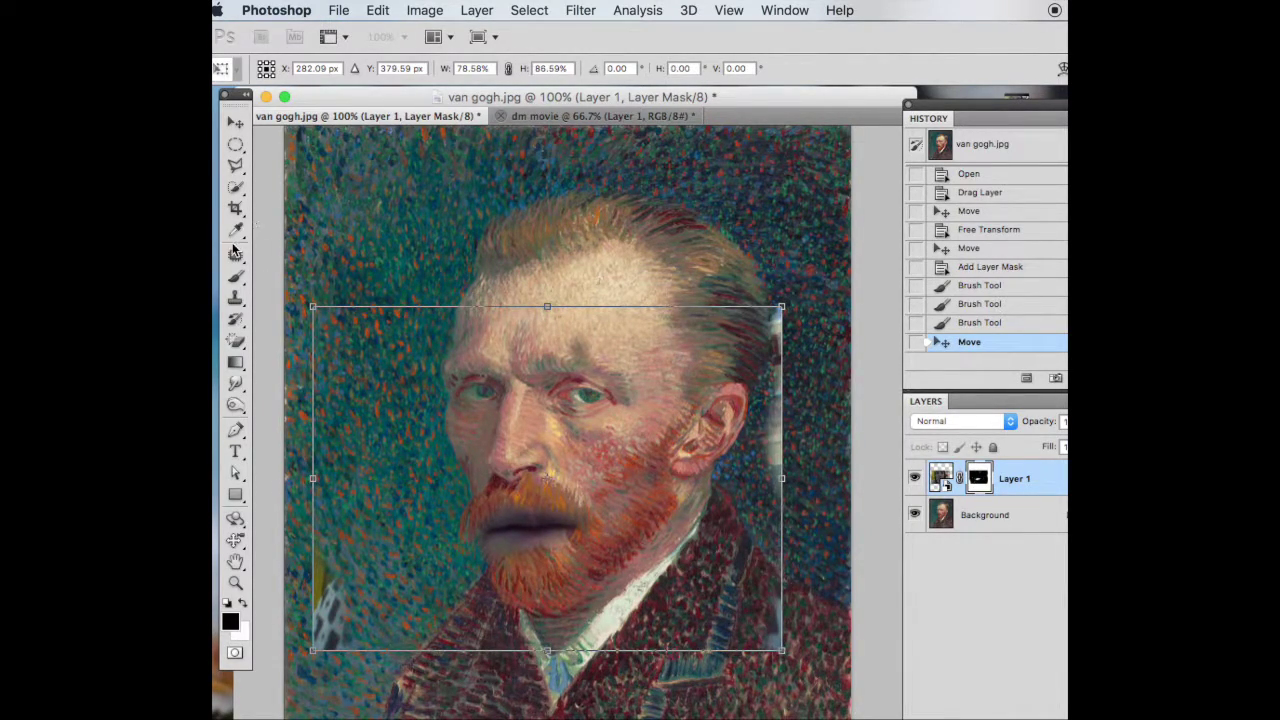
left_click(237, 280)
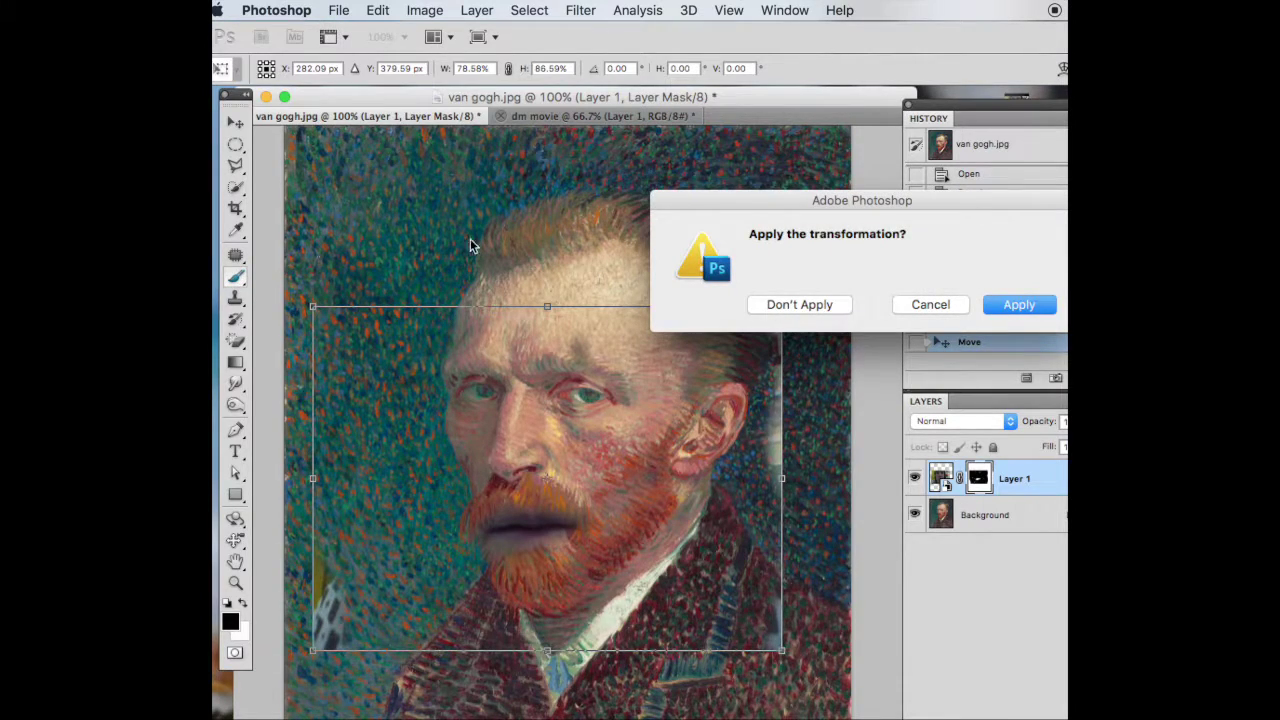
left_click(1022, 305)
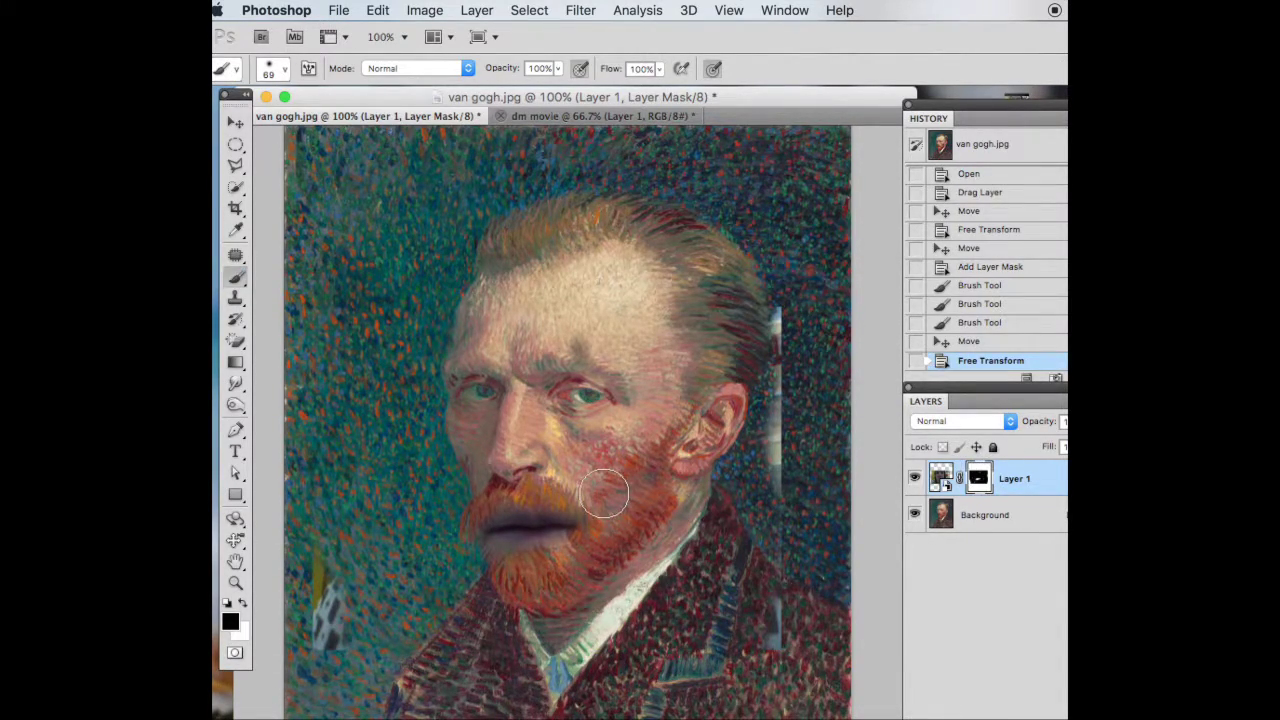
mouse_move(705, 460)
left_mouse_down()
mouse_move(771, 486)
mouse_move(697, 700)
mouse_move(750, 620)
left_mouse_up()
Step: Paint the mask to hide blotches beside the beard and left of the mouth, toggling white and black
mouse_move(300, 640)
left_mouse_down()
mouse_move(330, 590)
mouse_move(350, 600)
mouse_move(455, 580)
mouse_move(460, 525)
mouse_move(486, 503)
mouse_move(535, 528)
mouse_move(491, 509)
mouse_move(480, 520)
left_mouse_up()
left_click(243, 604)
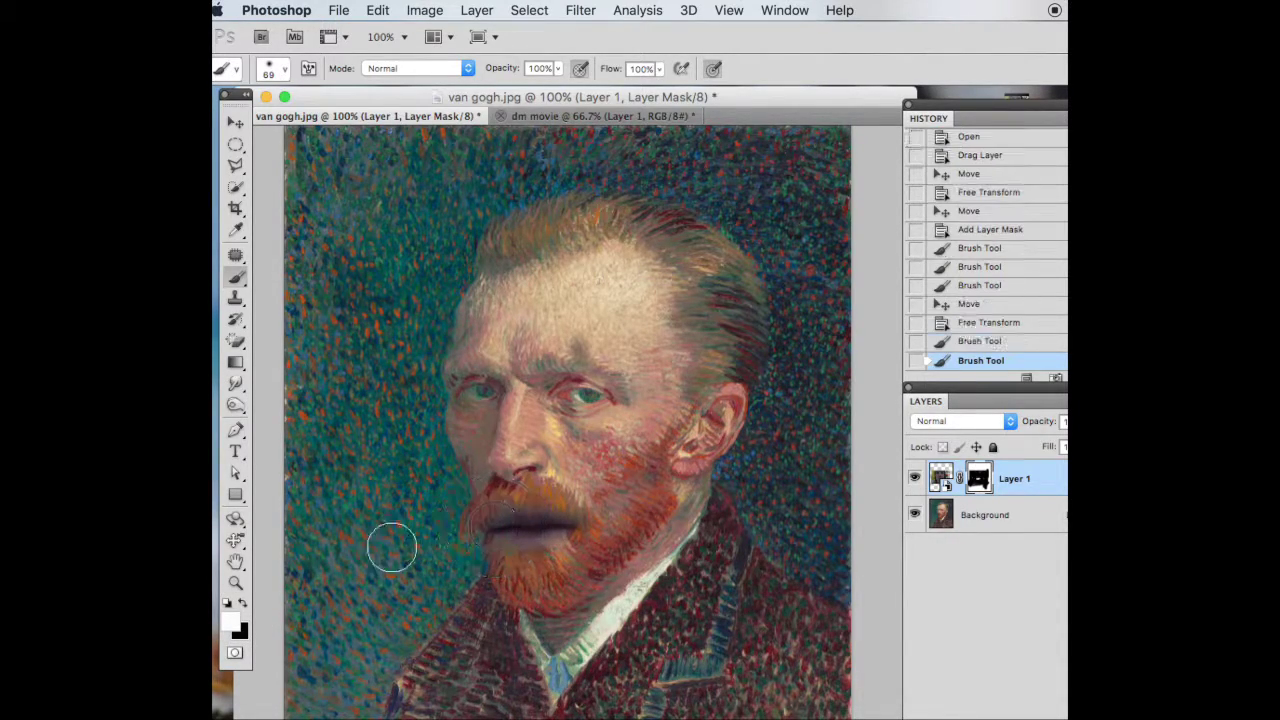
left_click(243, 604)
left_click_drag(543, 500, 440, 500)
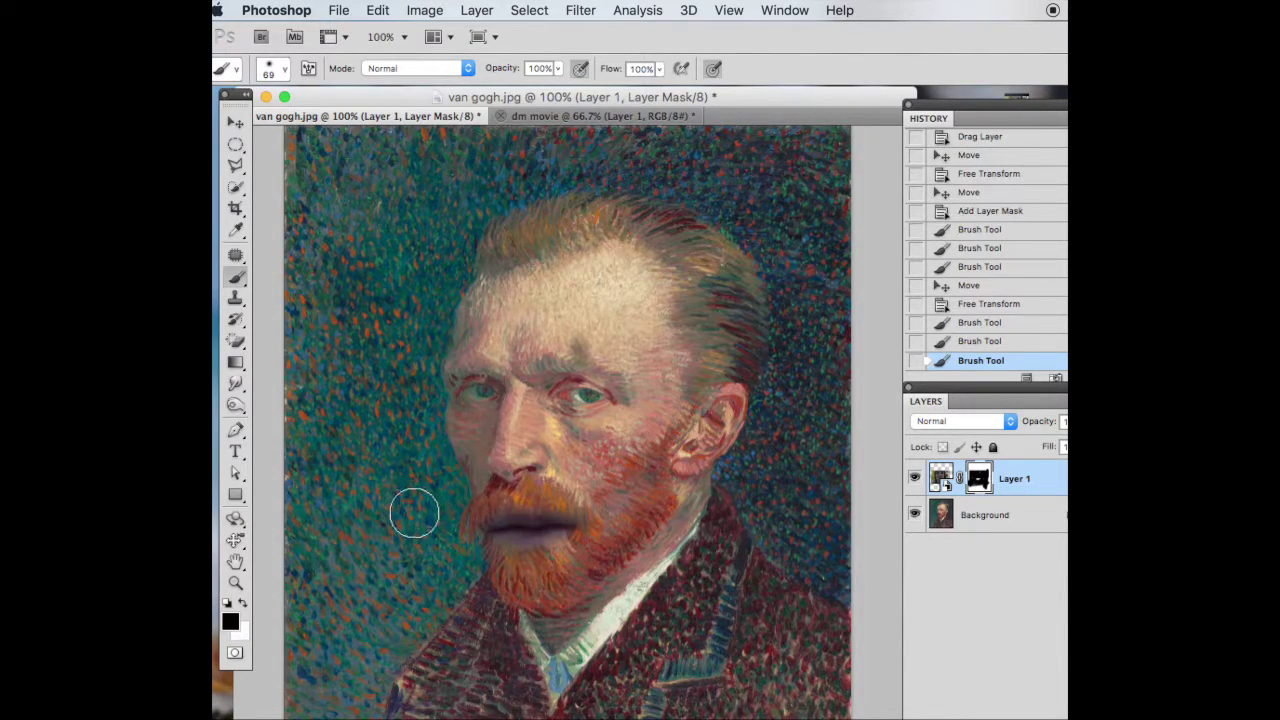
Step: Open and enlarge the Animation panel, converting it to a 30 fps timeline with a Layer 1 track
left_click(780, 10)
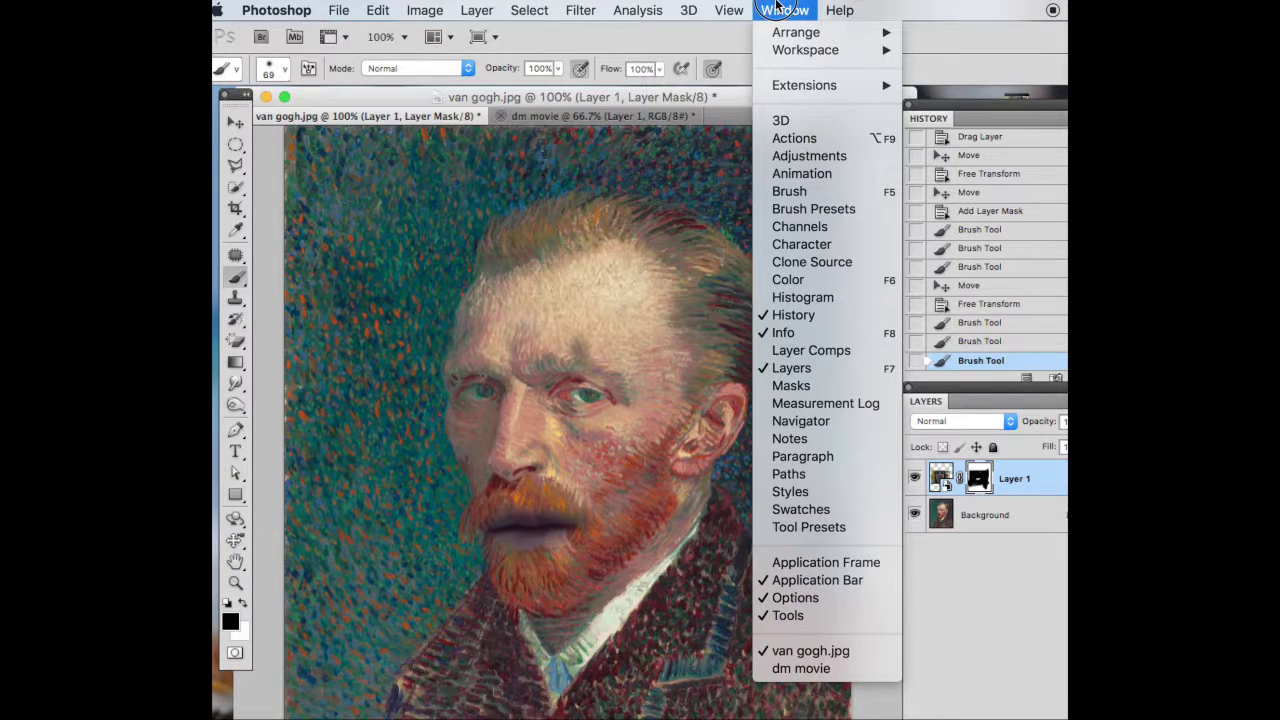
left_click(801, 175)
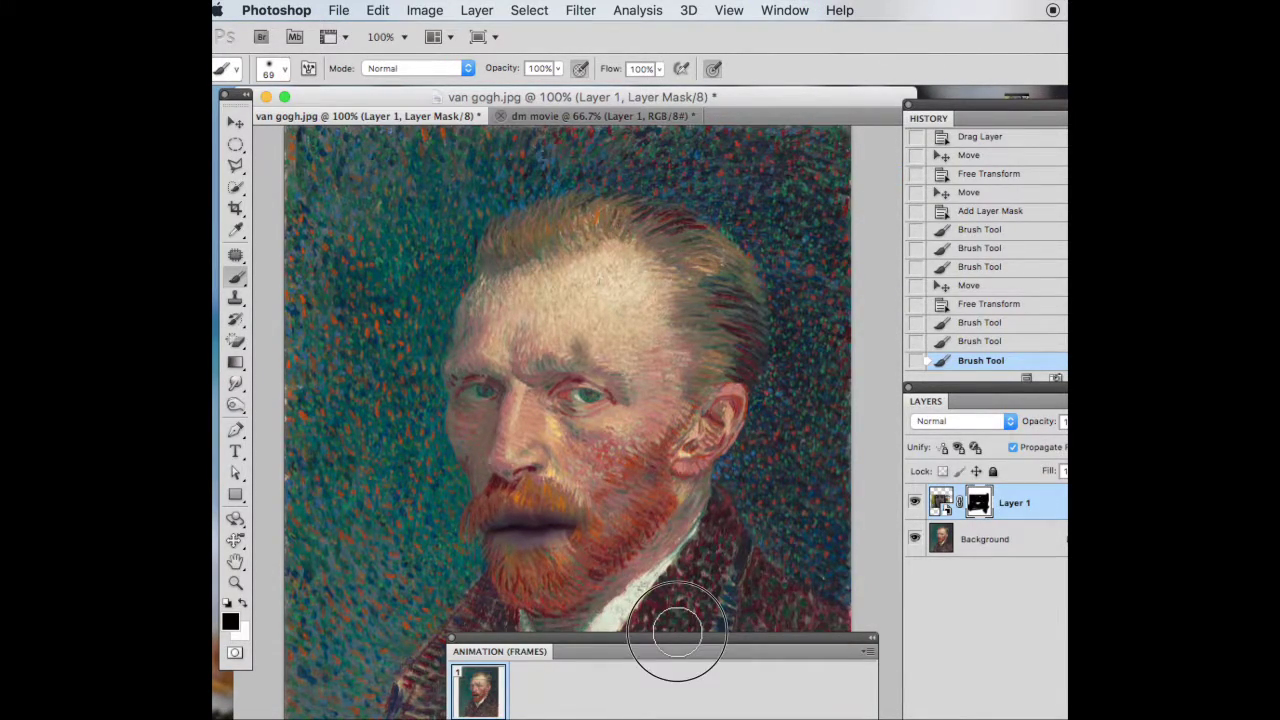
left_click_drag(677, 637, 657, 590)
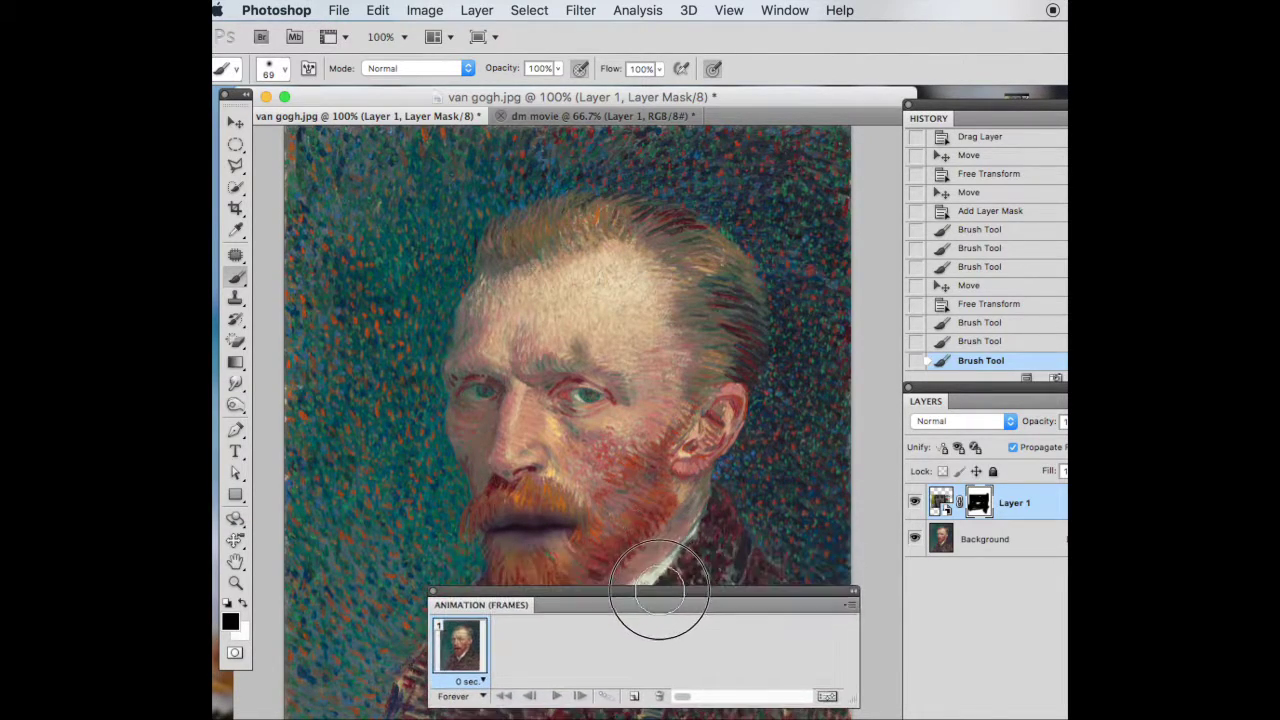
left_click(827, 698)
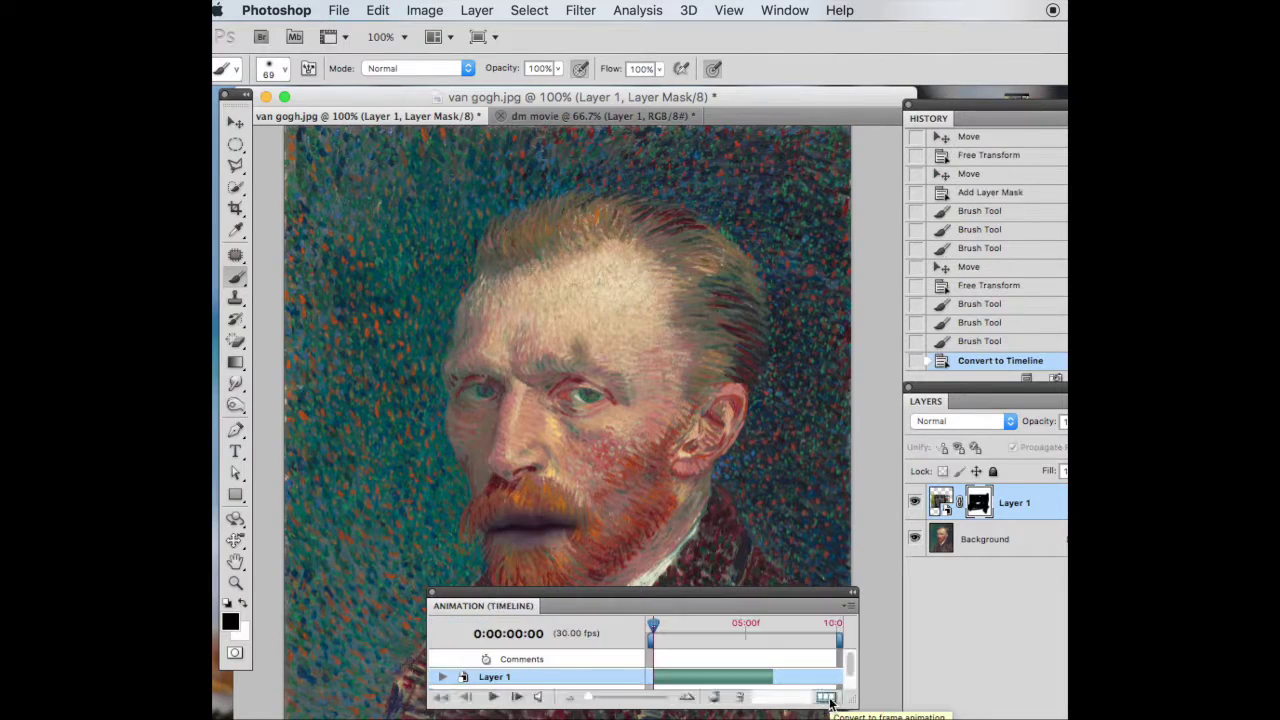
mouse_move(763, 594)
left_mouse_down()
mouse_move(737, 570)
mouse_move(672, 572)
mouse_move(677, 561)
left_mouse_up()
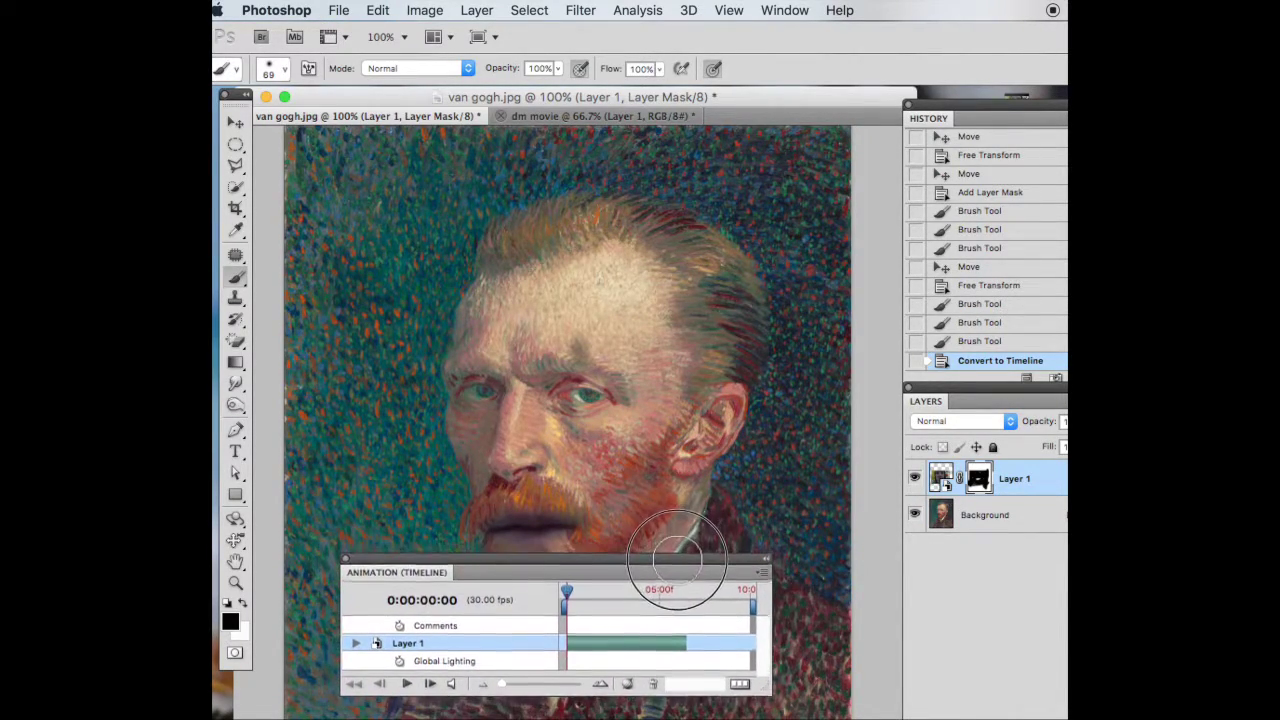
Step: Trim the work area to end at about six seconds, then play and stop a preview
left_click(454, 686)
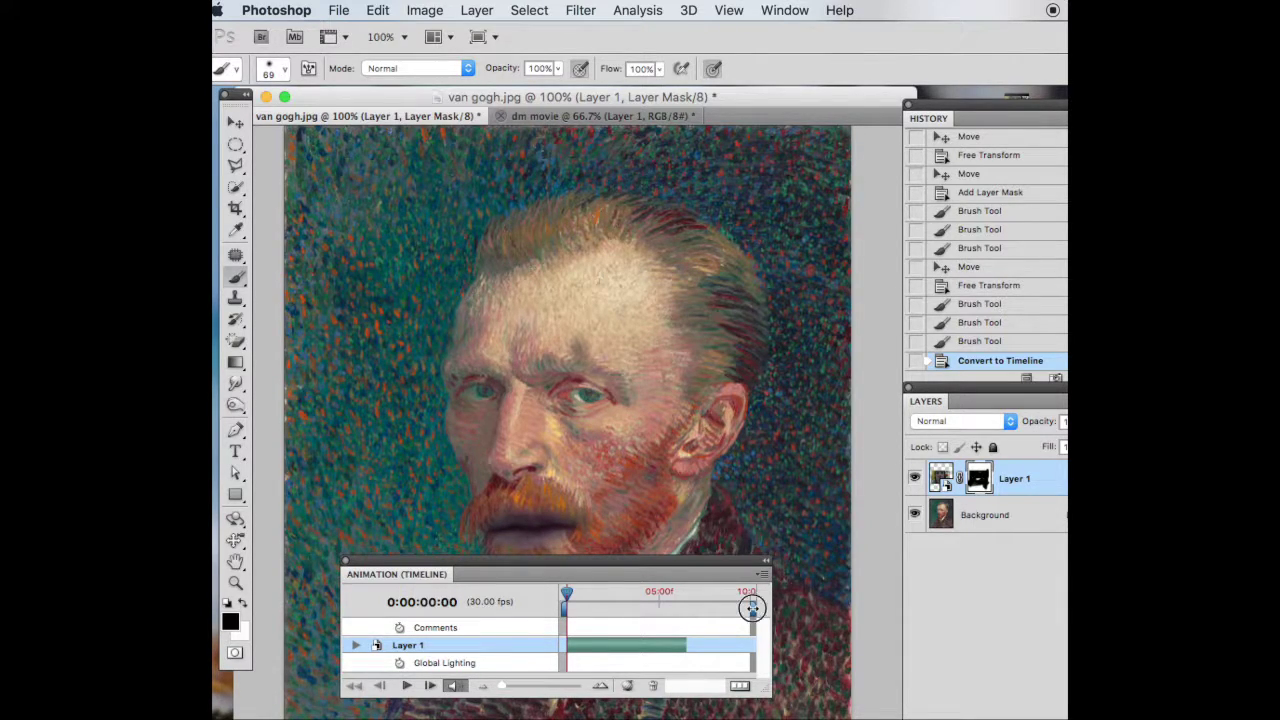
left_click_drag(751, 608, 688, 608)
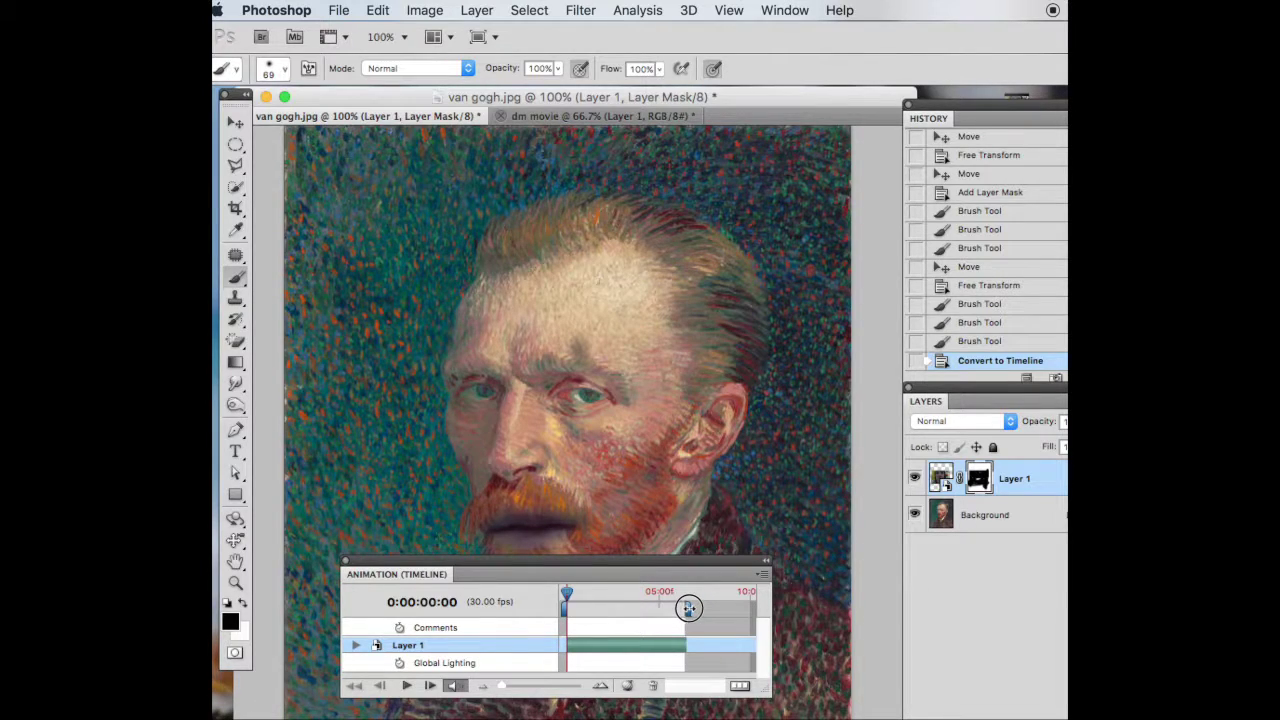
left_click_drag(690, 600, 687, 608)
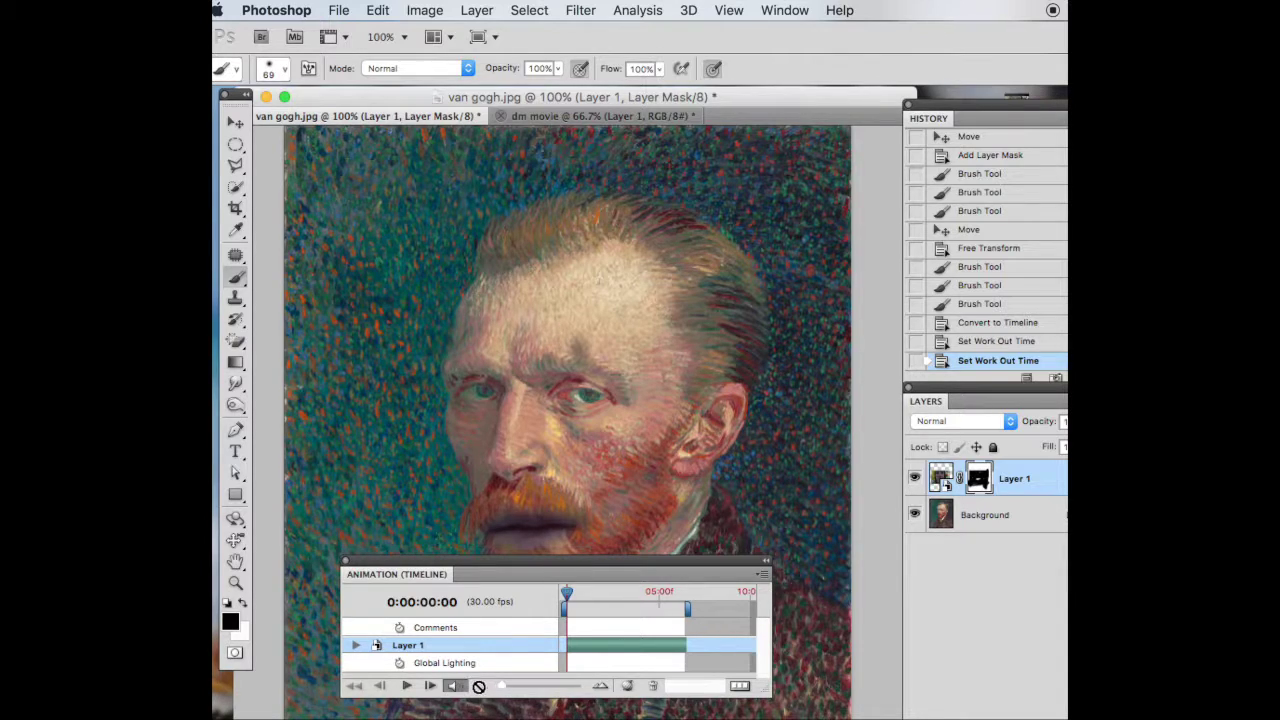
left_click(406, 686)
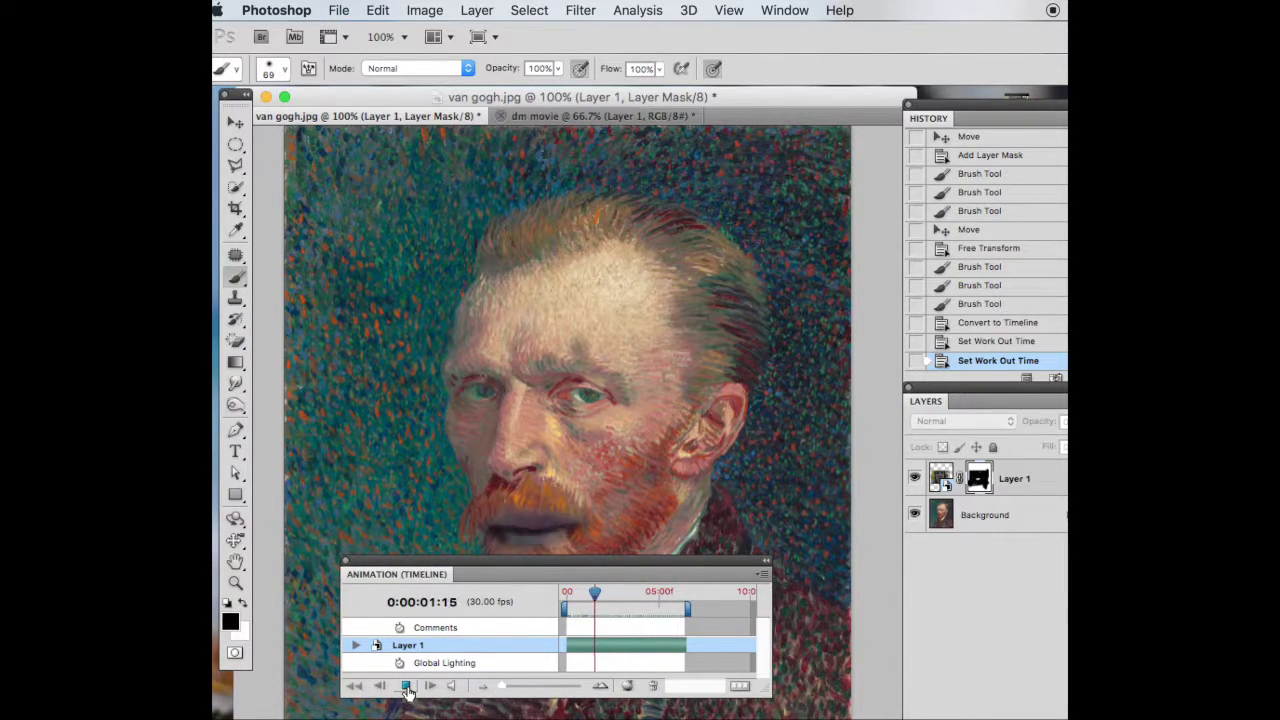
left_click(407, 687)
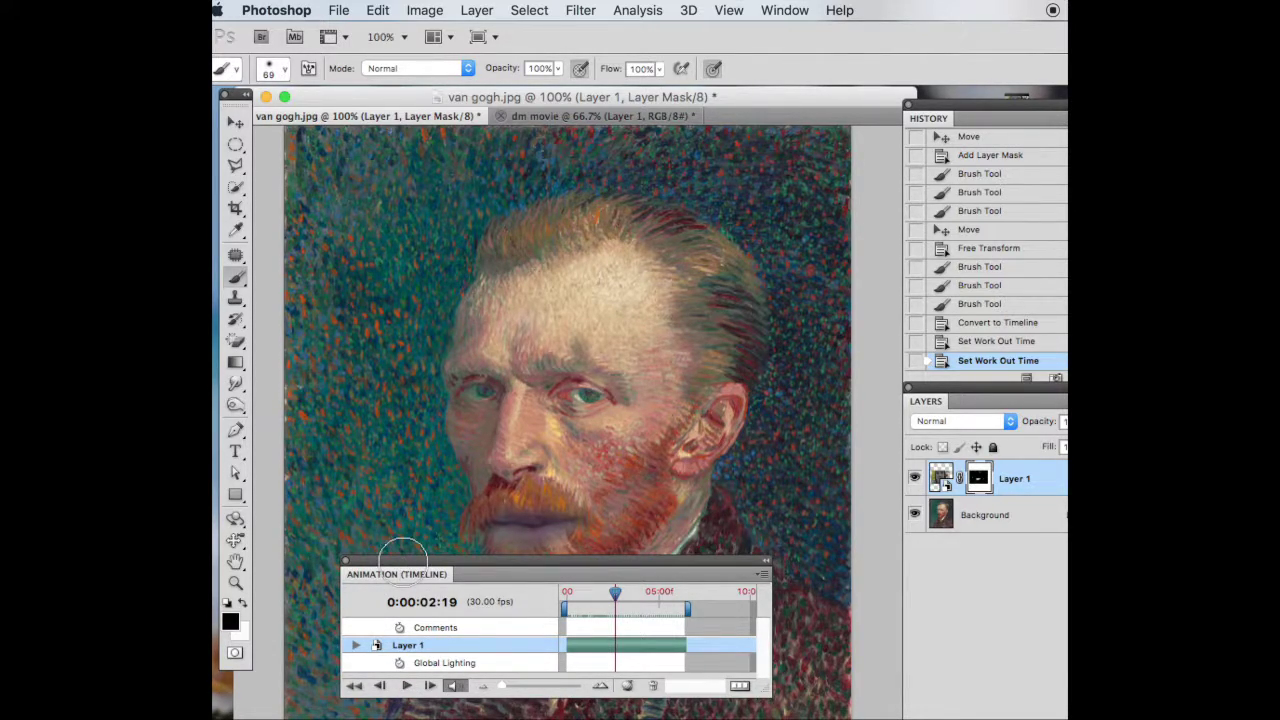
Step: Move the Timeline panel down and head to File > Export for Render Video
left_click_drag(406, 574, 375, 699)
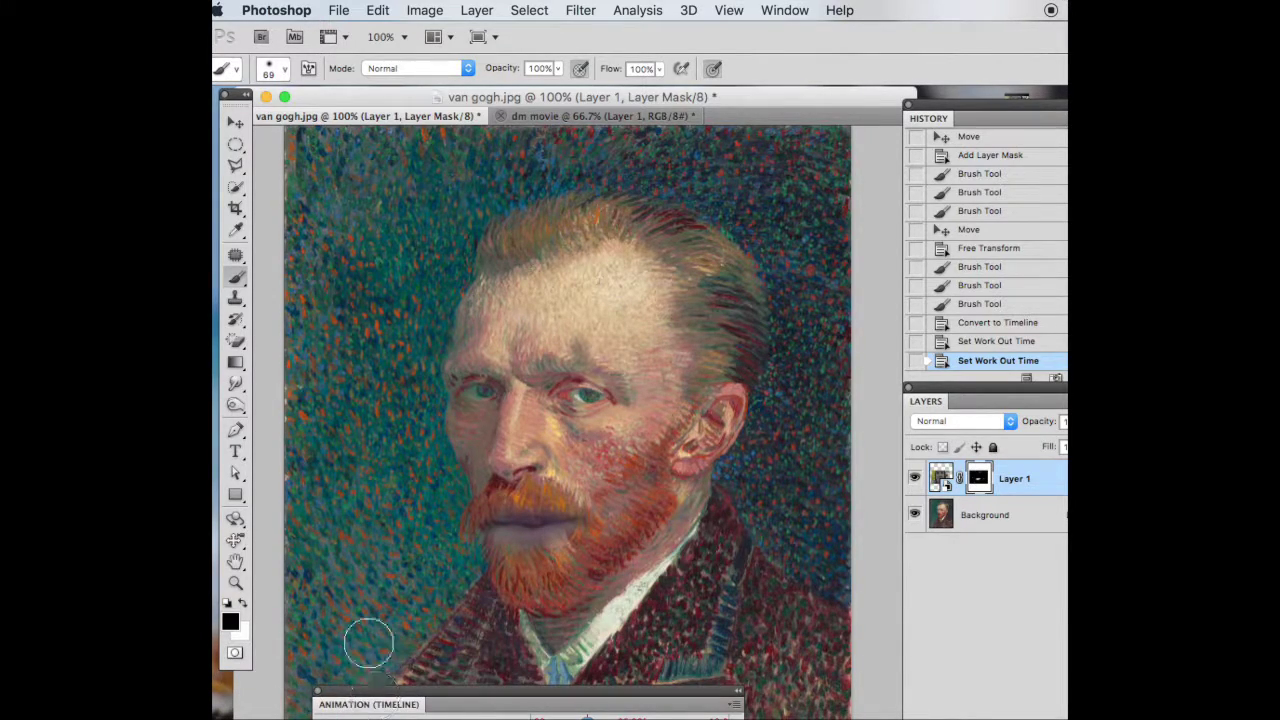
left_click(340, 12)
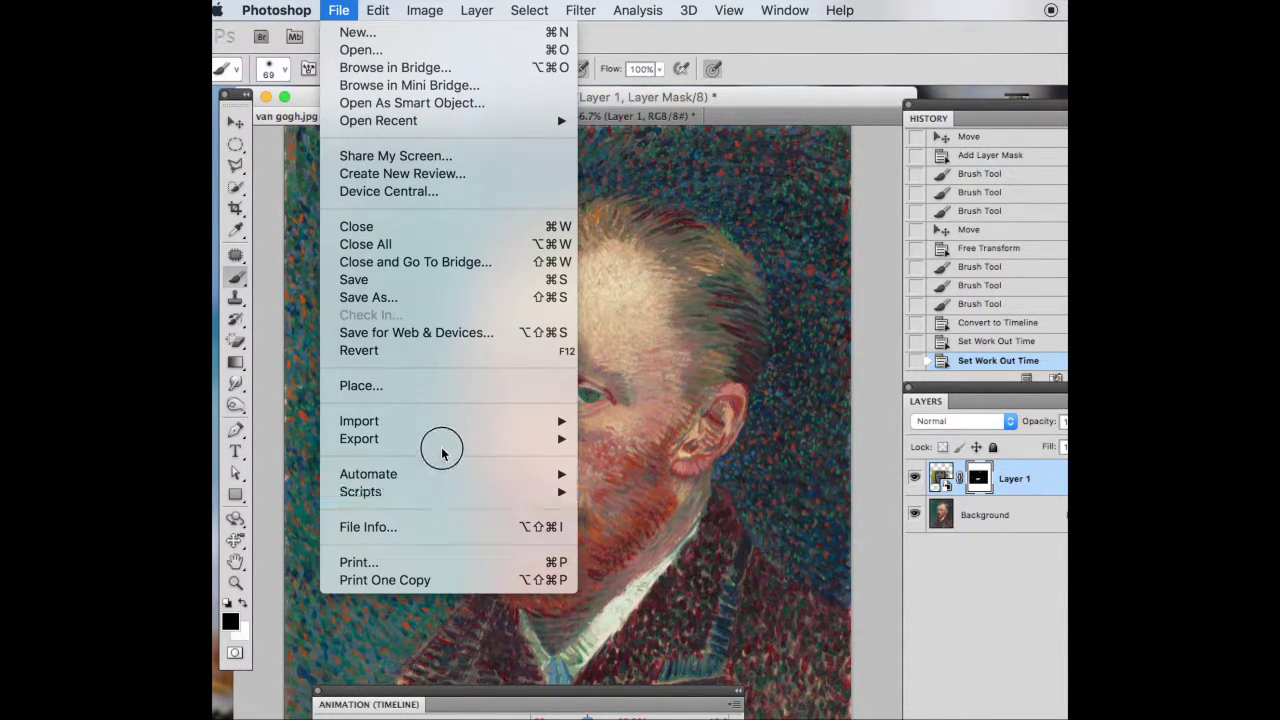
mouse_move(448, 443)
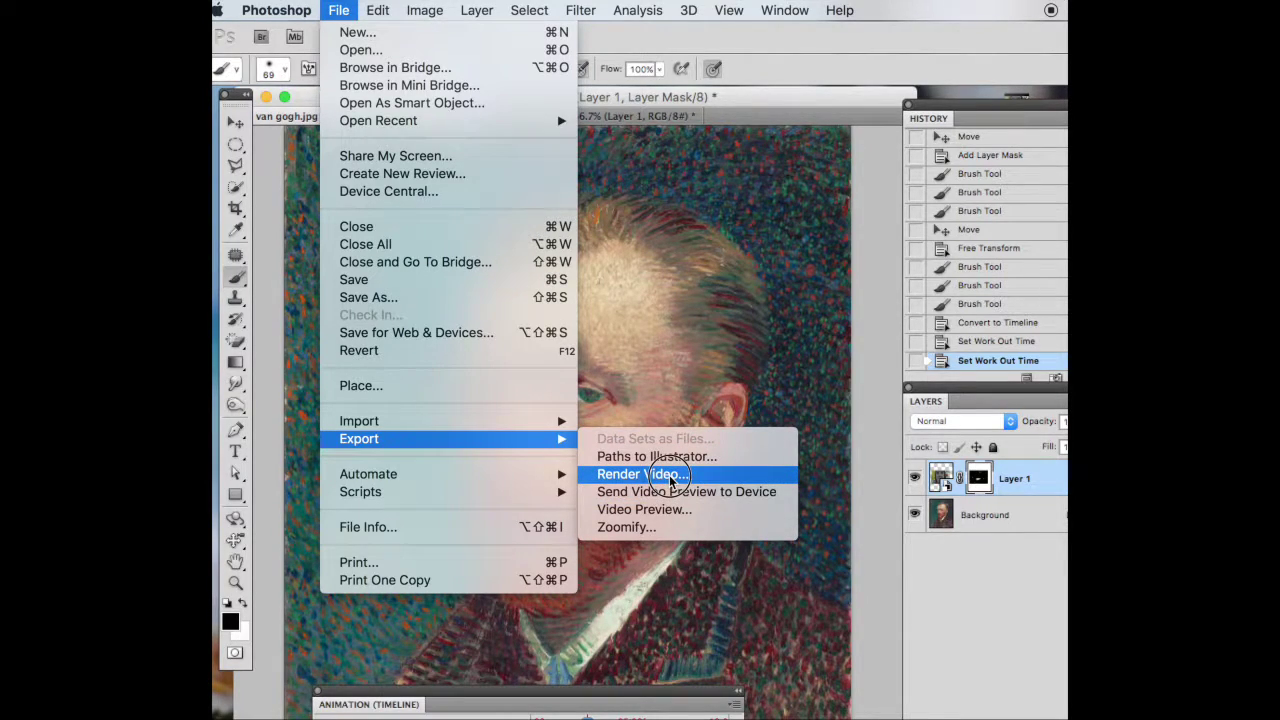